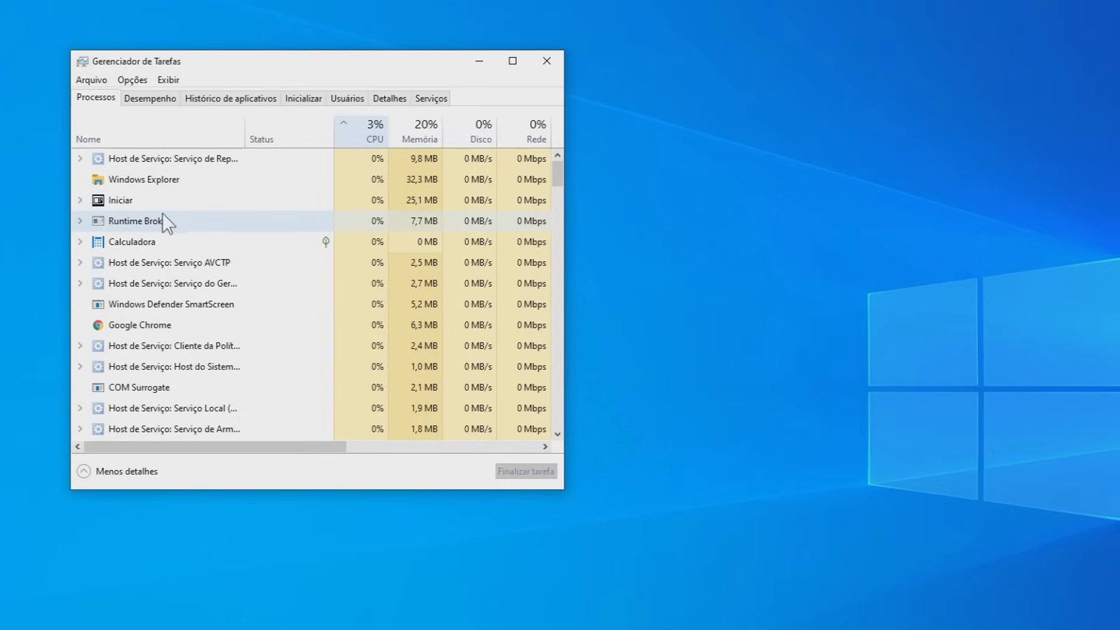
# - End the 6,3 MB Google Chrome process and the Microsoft Office Click-to-Run process, and sort the running processes by disk usage
pyautogui.click(129, 327)
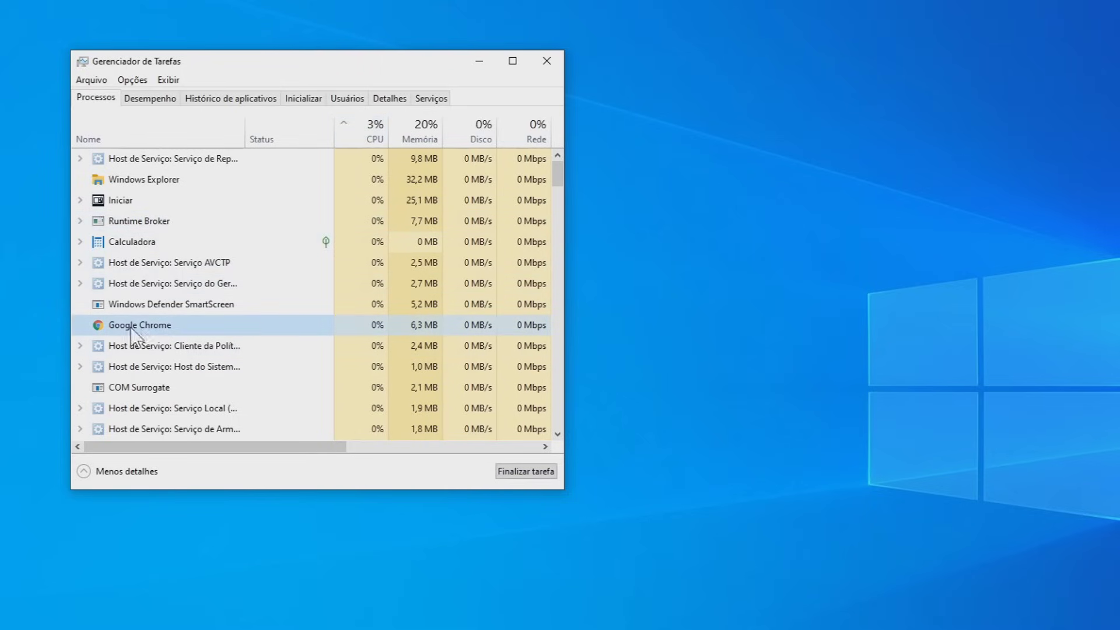
pyautogui.click(529, 473)
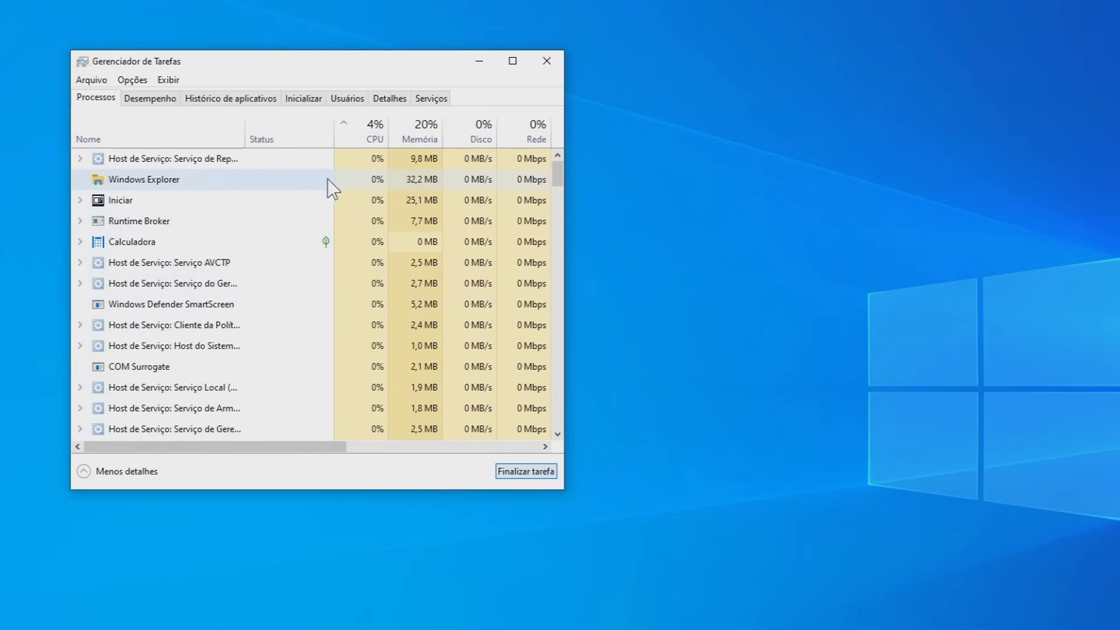
pyautogui.click(431, 140)
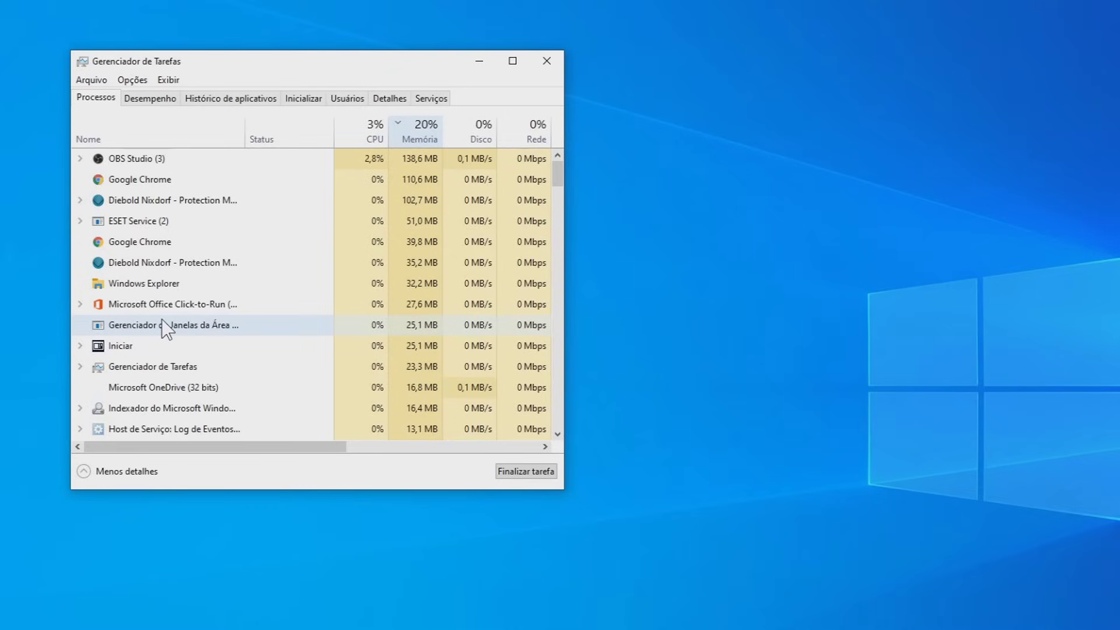
pyautogui.click(173, 308)
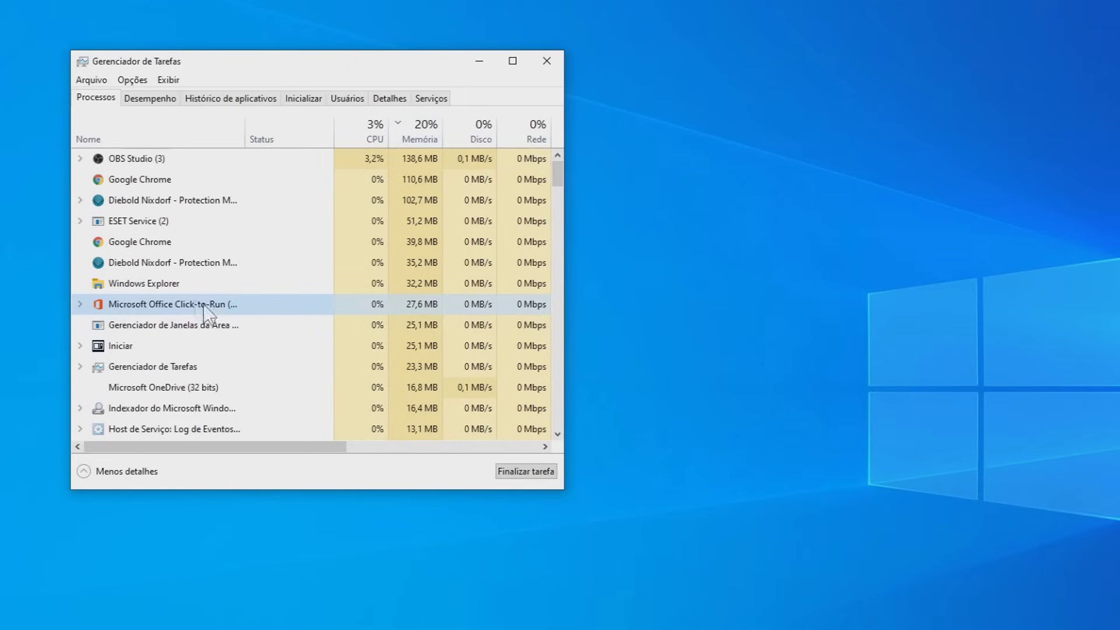
pyautogui.click(534, 472)
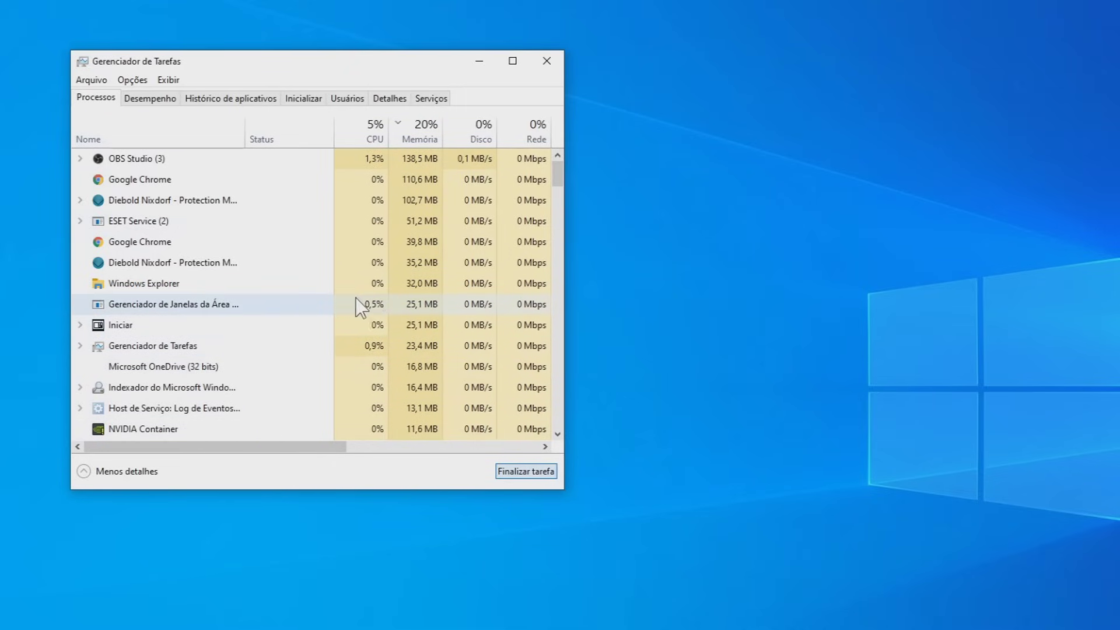
pyautogui.click(472, 134)
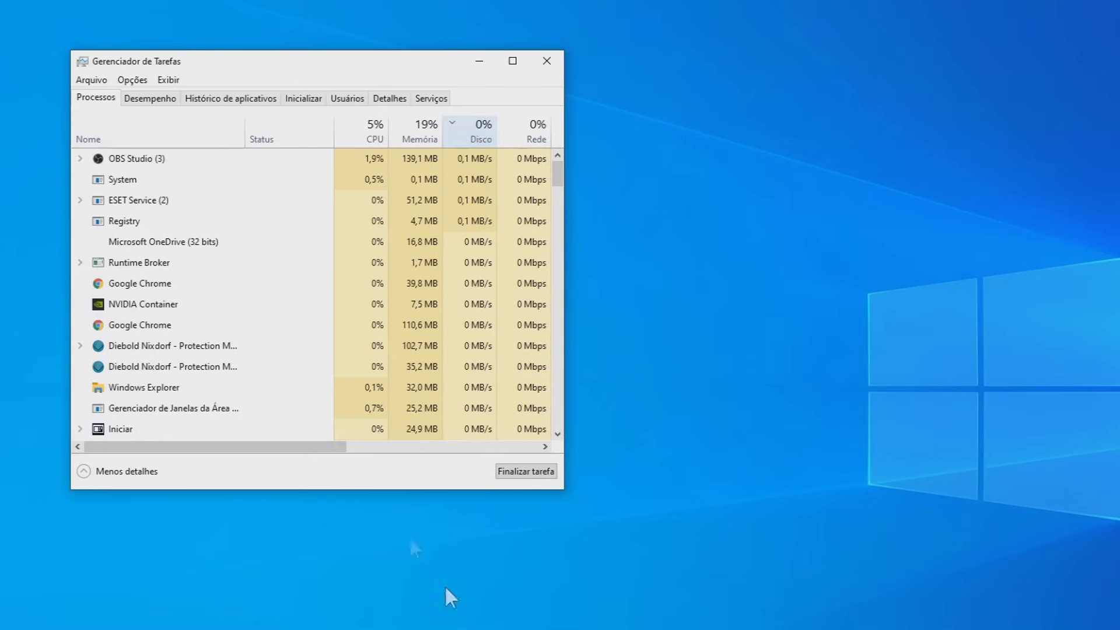
# - Disable all three Wondershare Studio entries in the list of startup programs
pyautogui.click(307, 100)
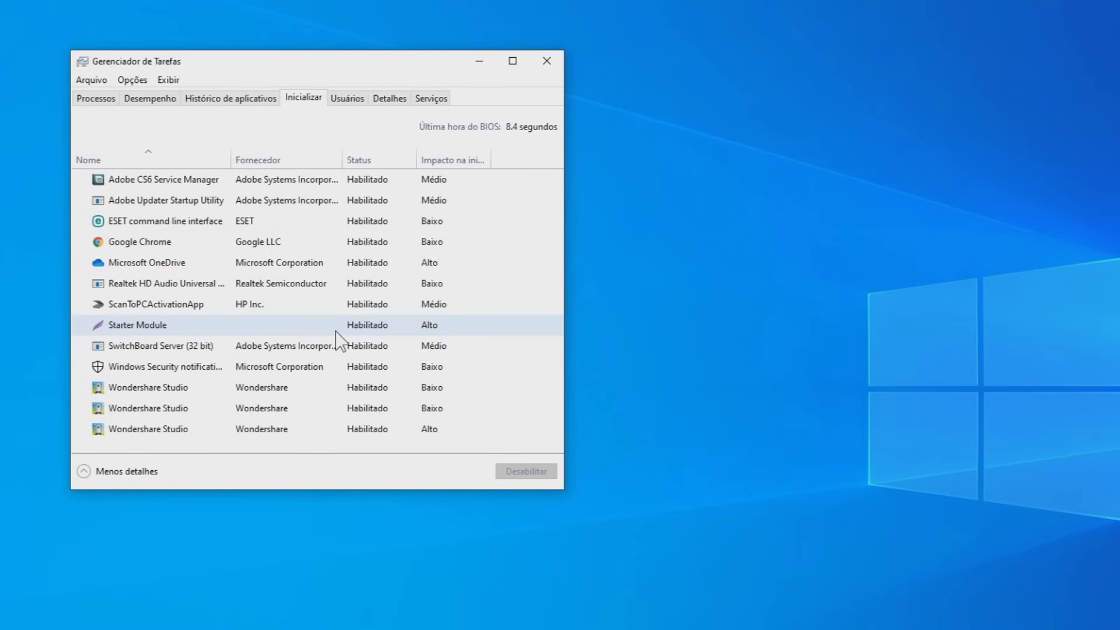
pyautogui.click(128, 390)
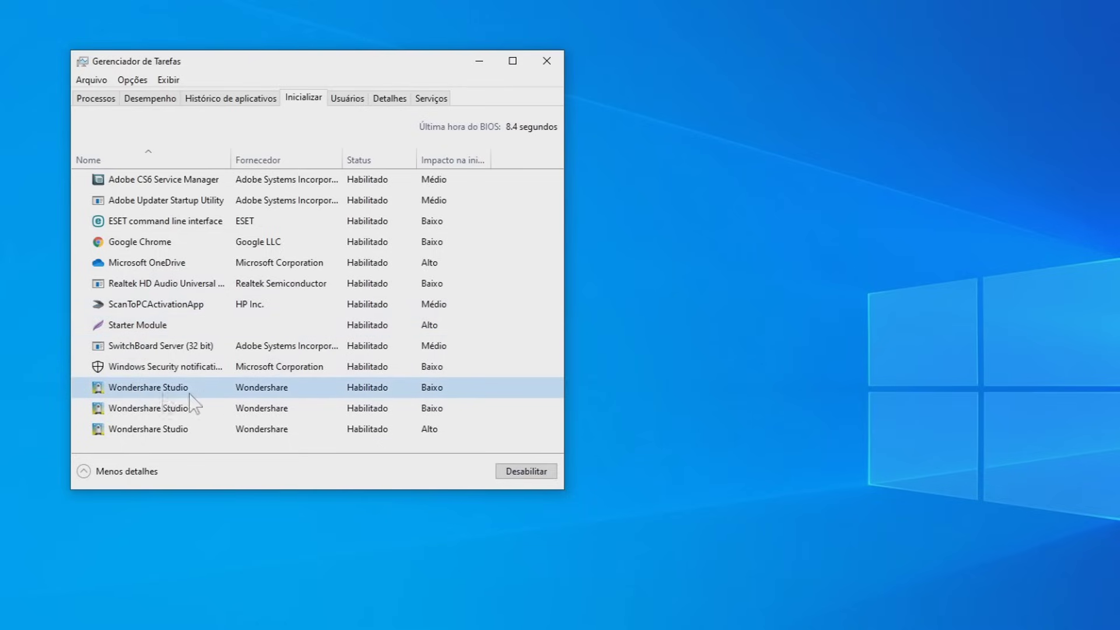
pyautogui.click(518, 475)
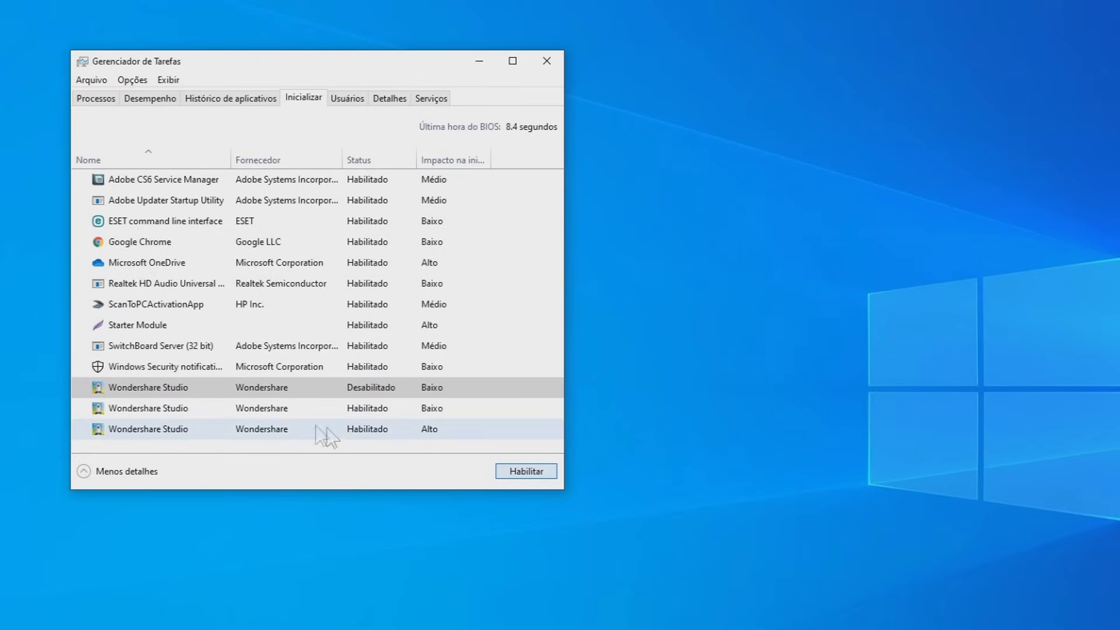
pyautogui.click(274, 415)
pyautogui.click(528, 472)
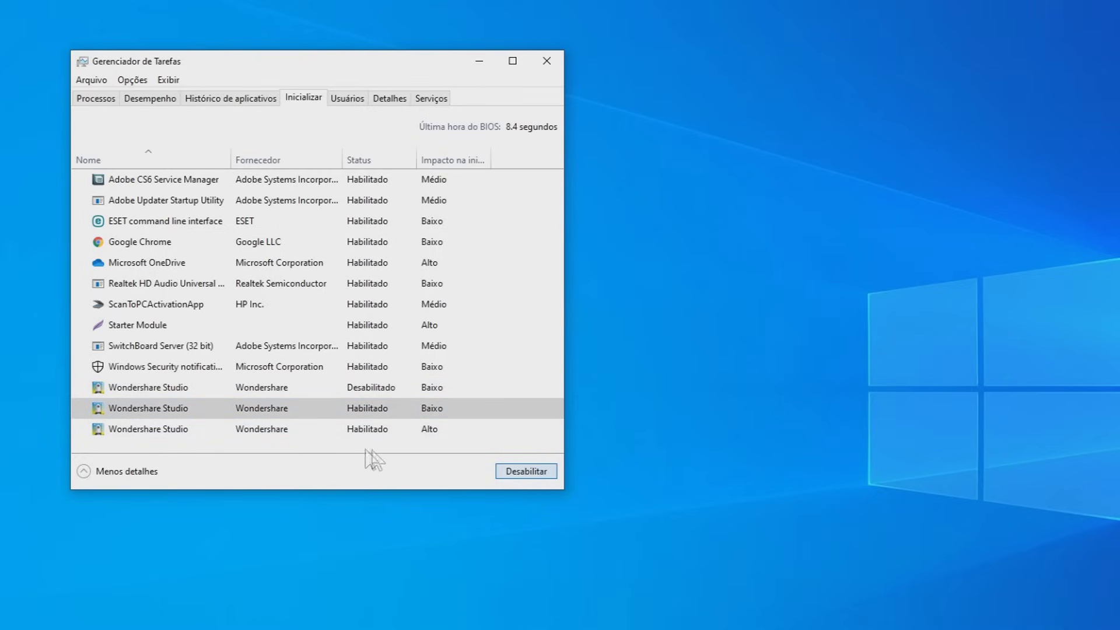
pyautogui.click(300, 432)
pyautogui.click(525, 472)
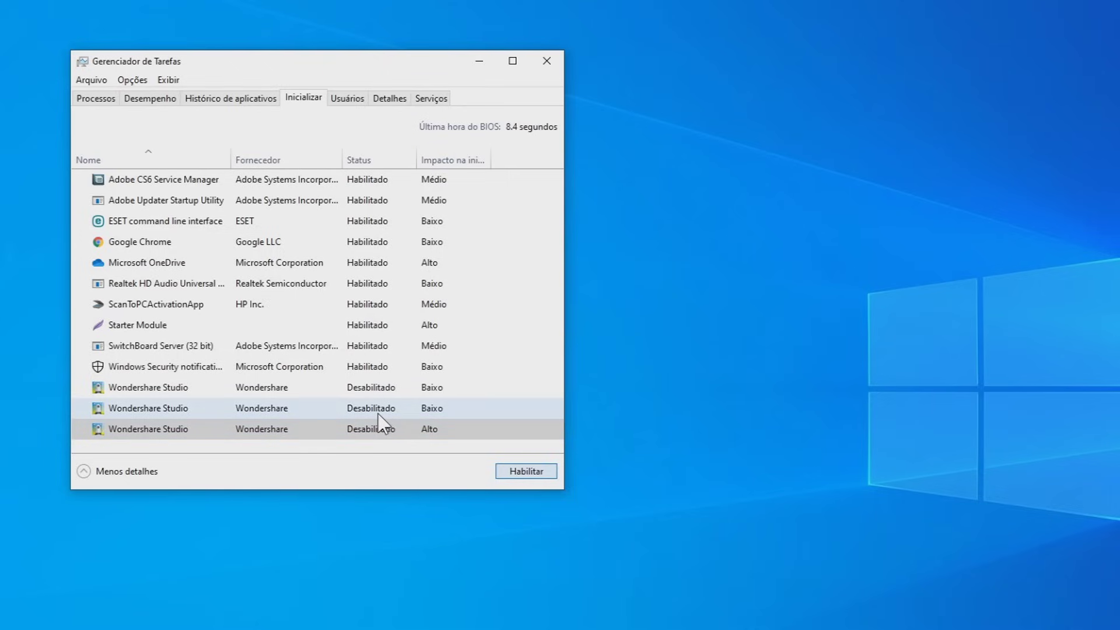
pyautogui.press('s')
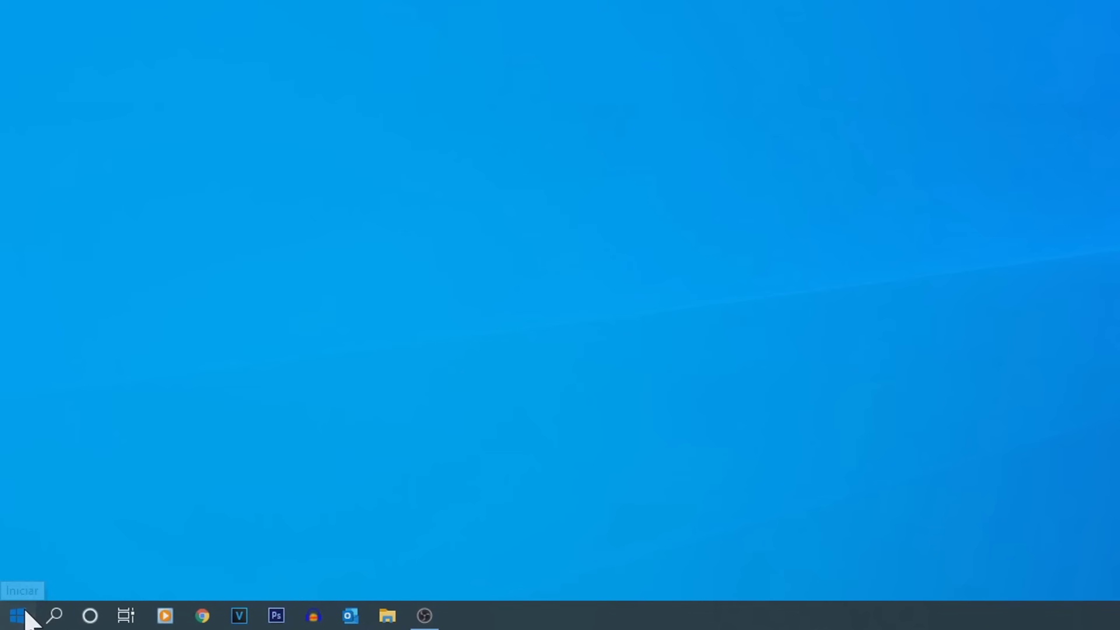
# - Open the list of installed apps (Aplicativos e recursos) in Windows Settings
pyautogui.click(26, 613)
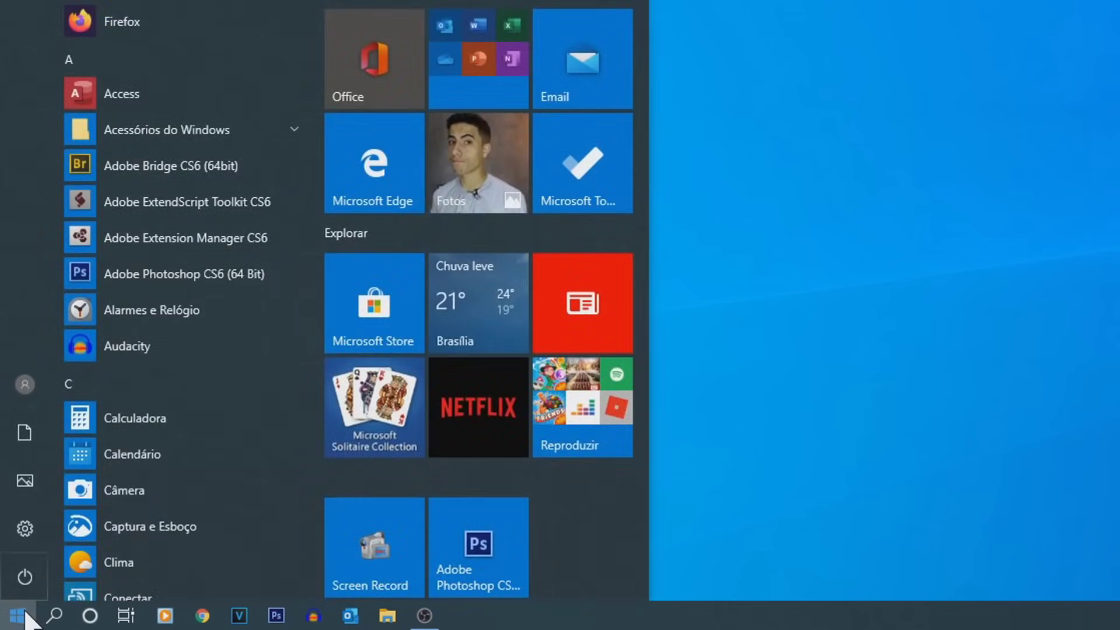
pyautogui.click(24, 532)
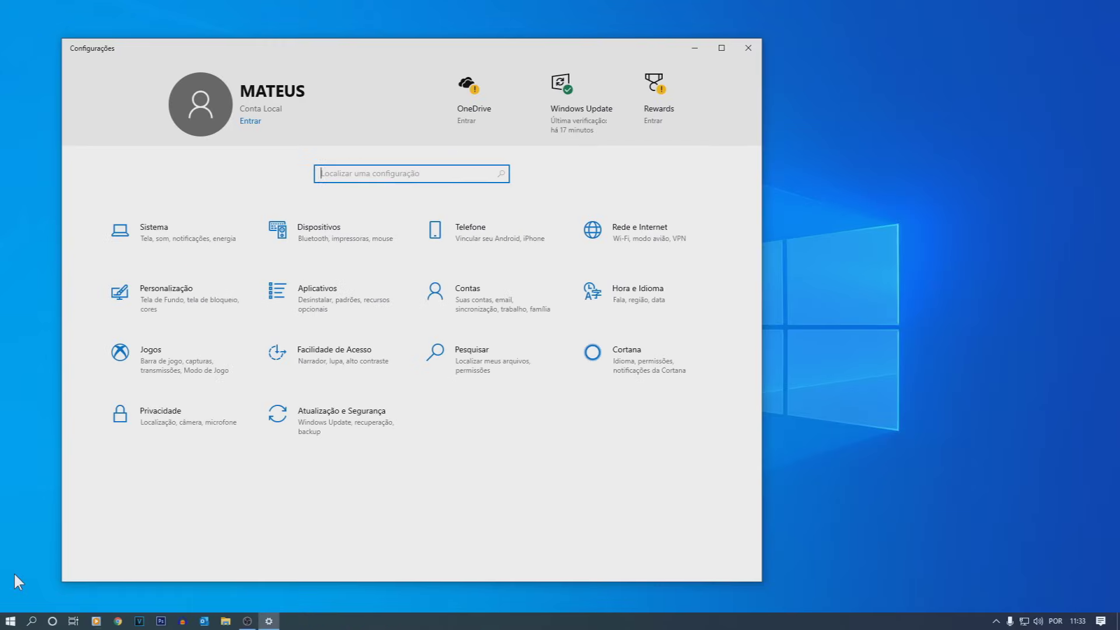
pyautogui.click(331, 303)
# - Uninstall SADES Axe from the installed apps, confirming the complete removal of the program and its components
pyautogui.scroll(-10, 322, 434)
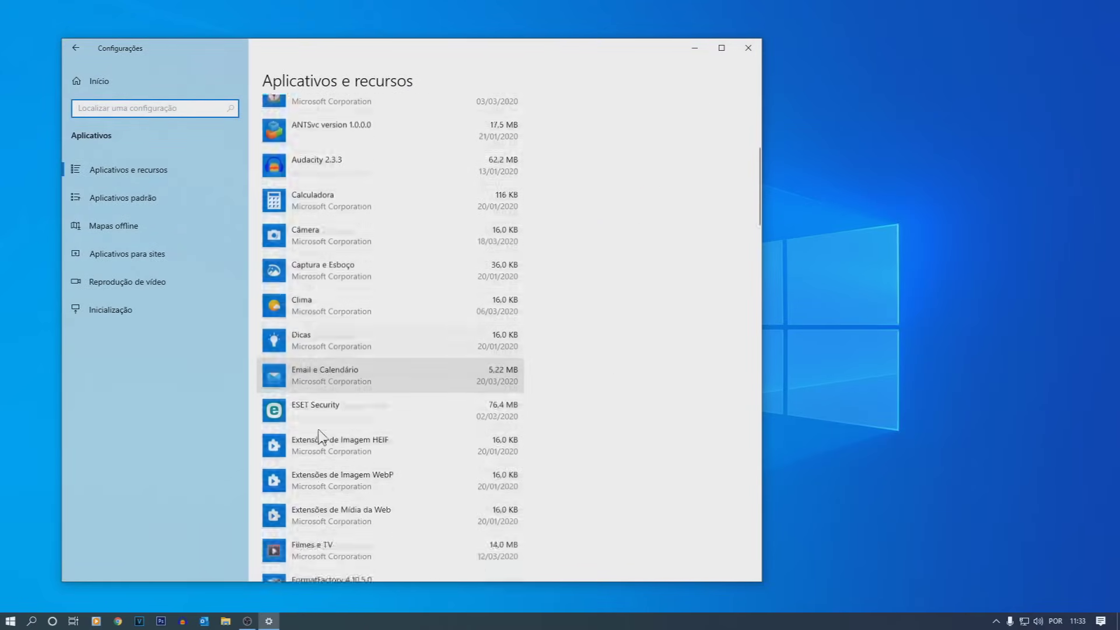
pyautogui.scroll(-15, 319, 430)
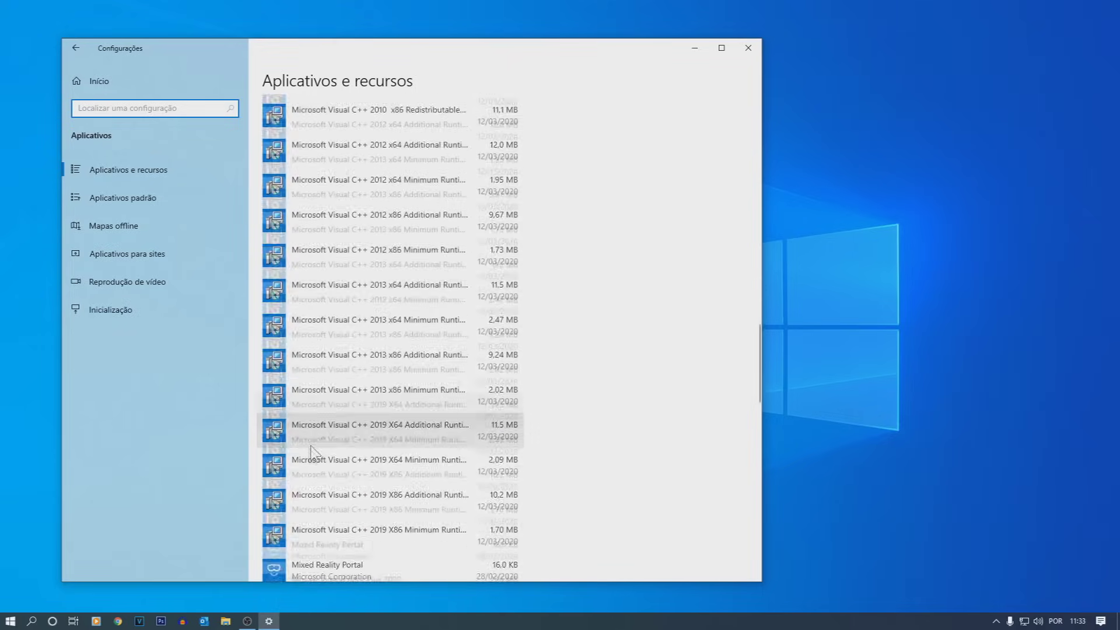
pyautogui.scroll(-15, 305, 471)
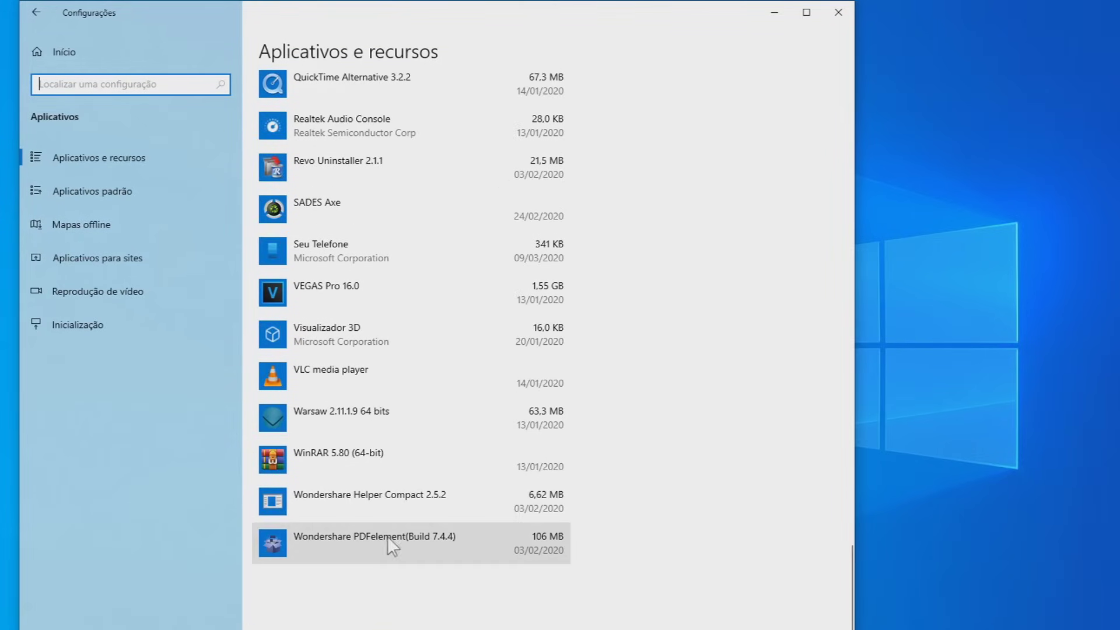
pyautogui.scroll(2, 349, 568)
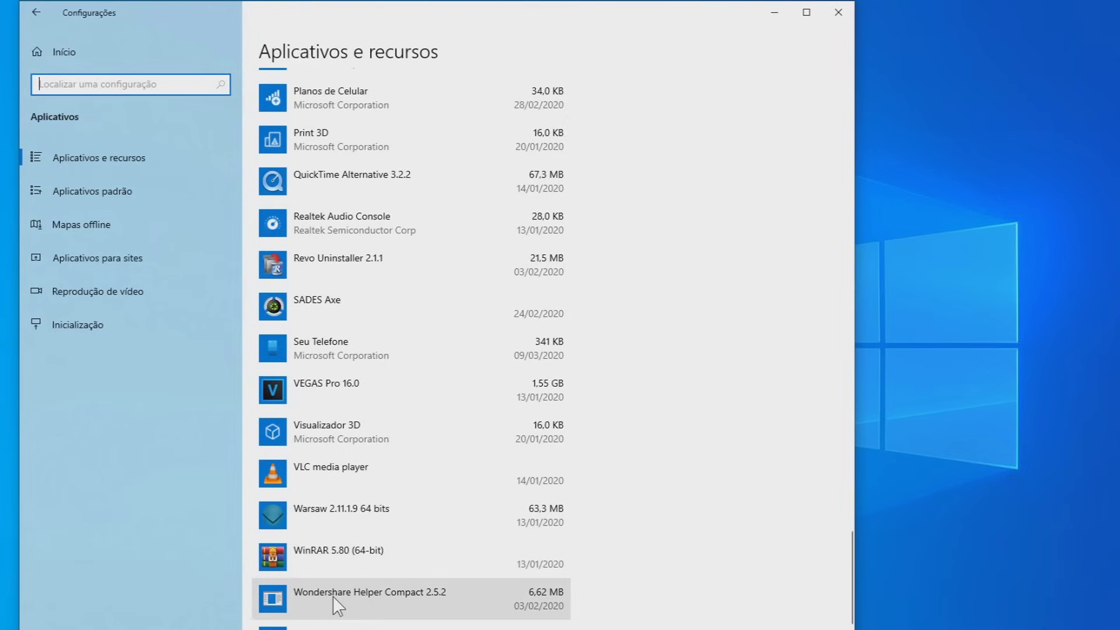
pyautogui.scroll(4, 342, 593)
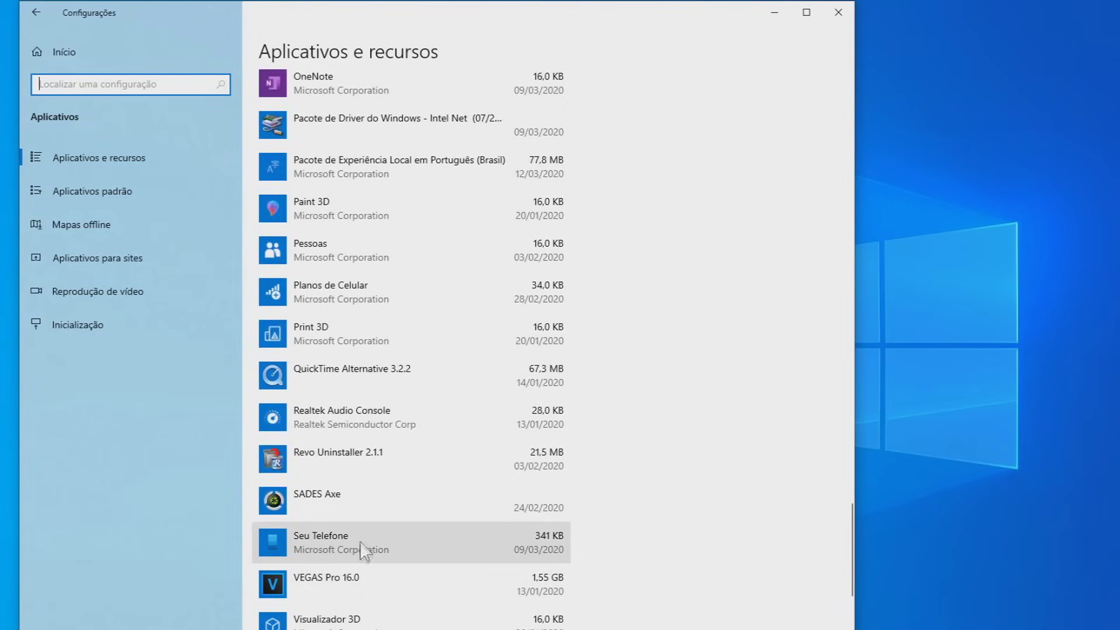
pyautogui.click(371, 518)
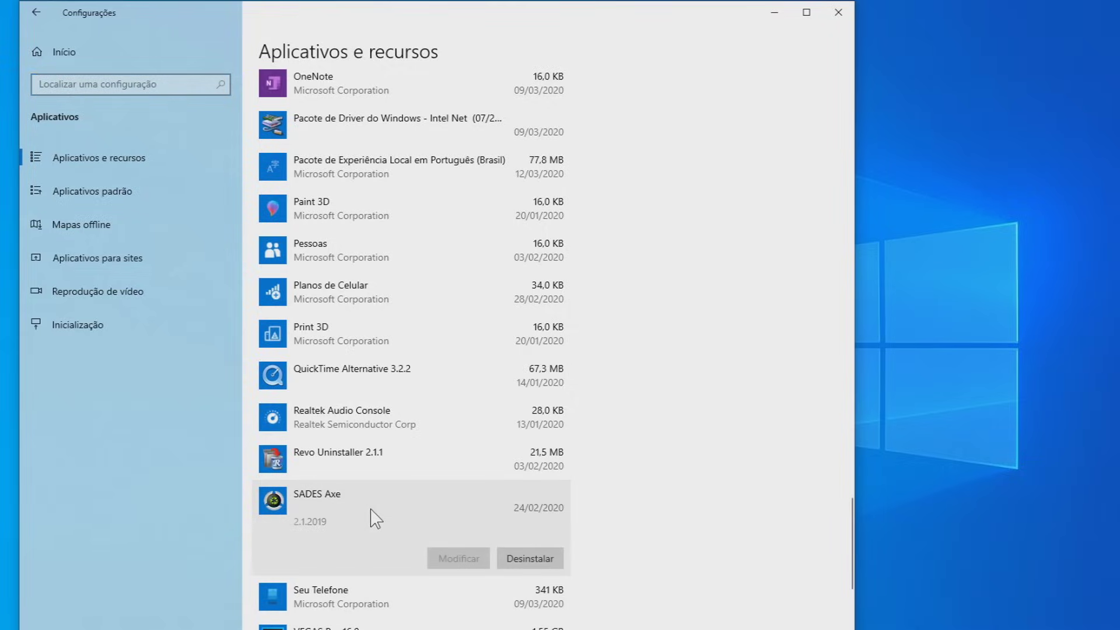
pyautogui.click(526, 558)
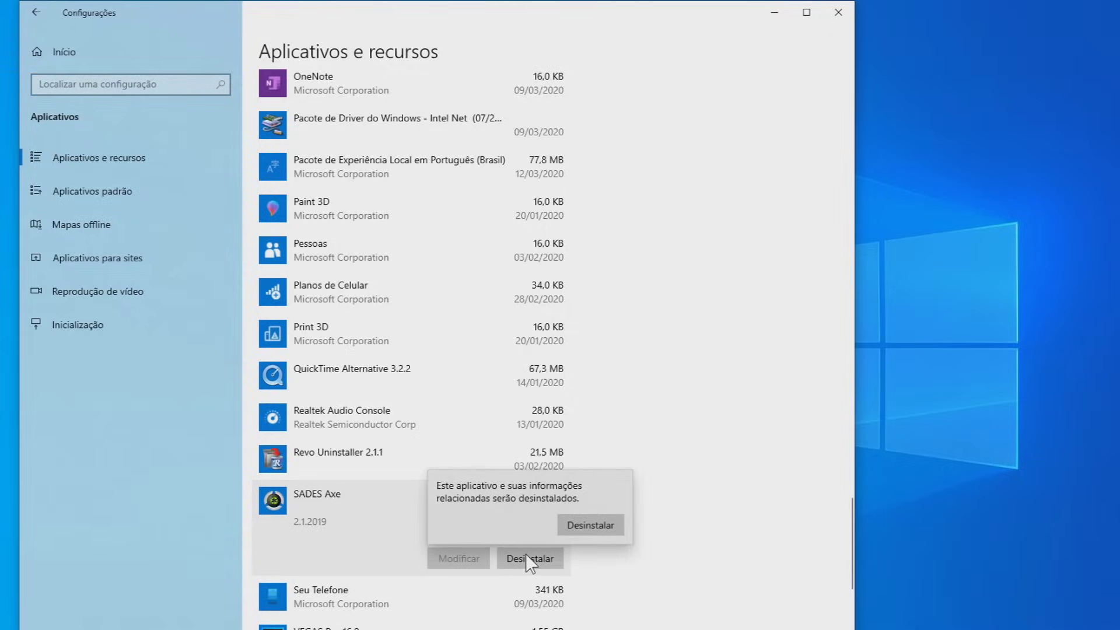
pyautogui.click(581, 520)
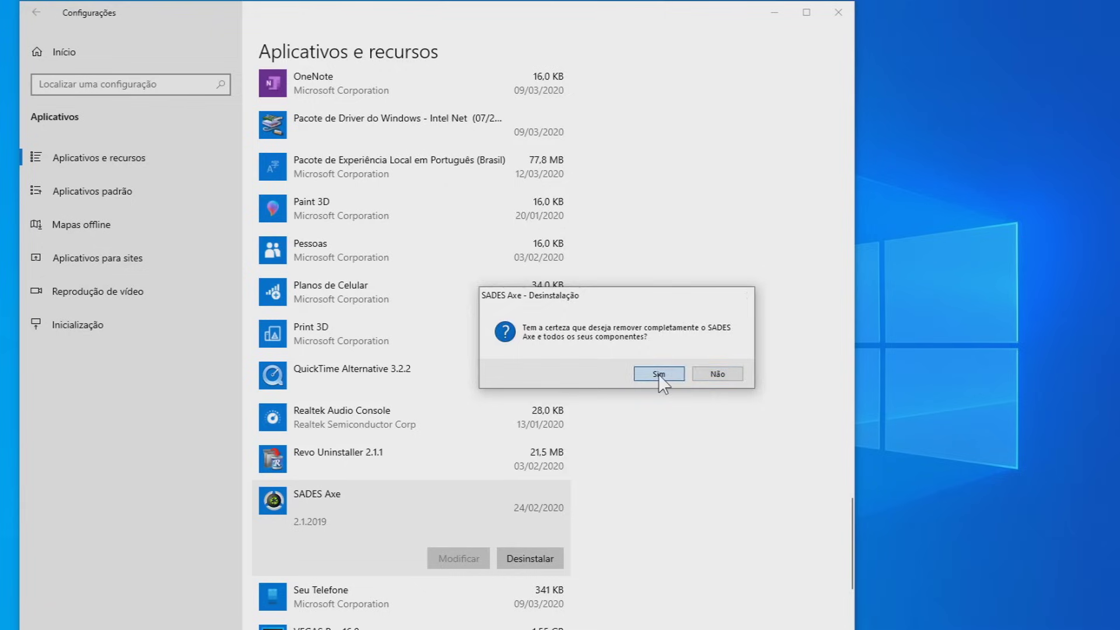
pyautogui.click(657, 377)
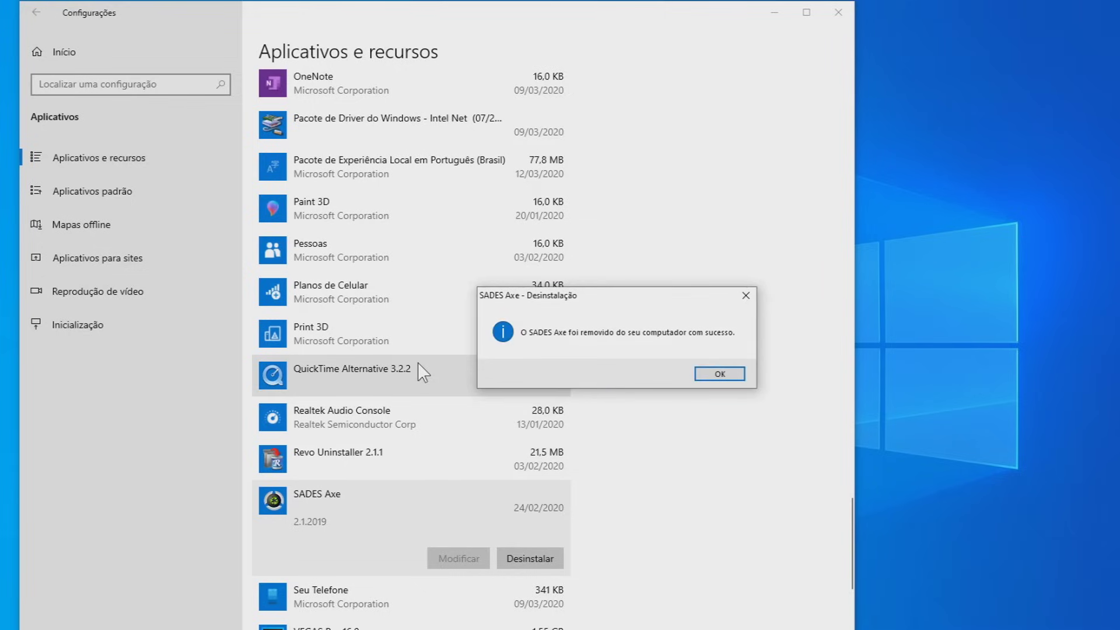
pyautogui.click(719, 373)
# - Uninstall Movavi Video Suite 2020 from the installed apps
pyautogui.click(354, 473)
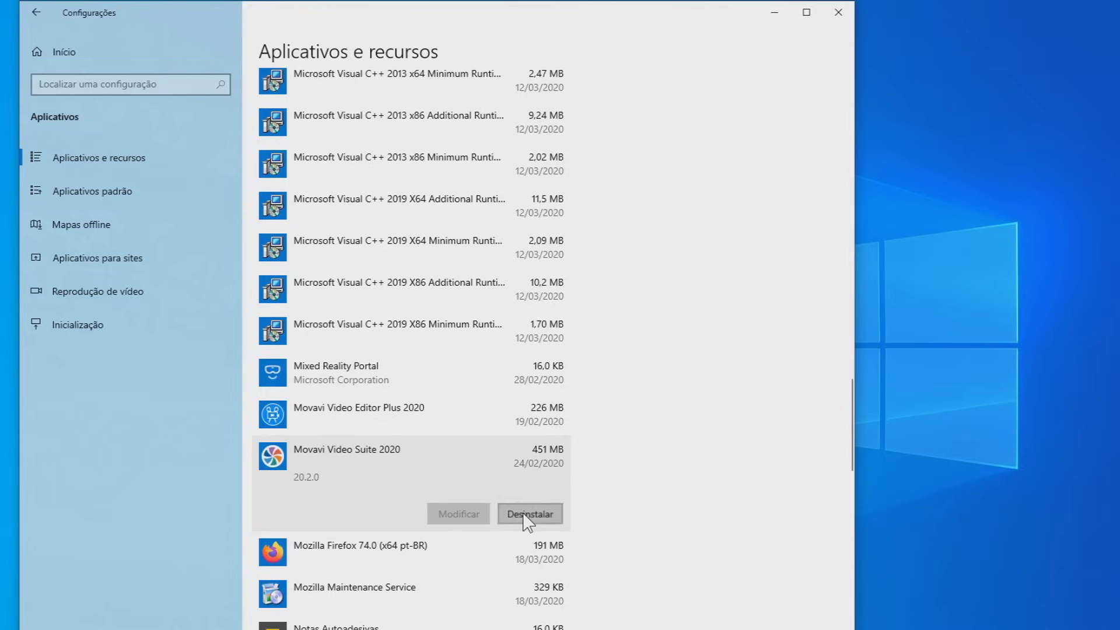
# - Uninstall the Clima app by Microsoft Corporation from the installed apps
pyautogui.scroll(-3, 331, 399)
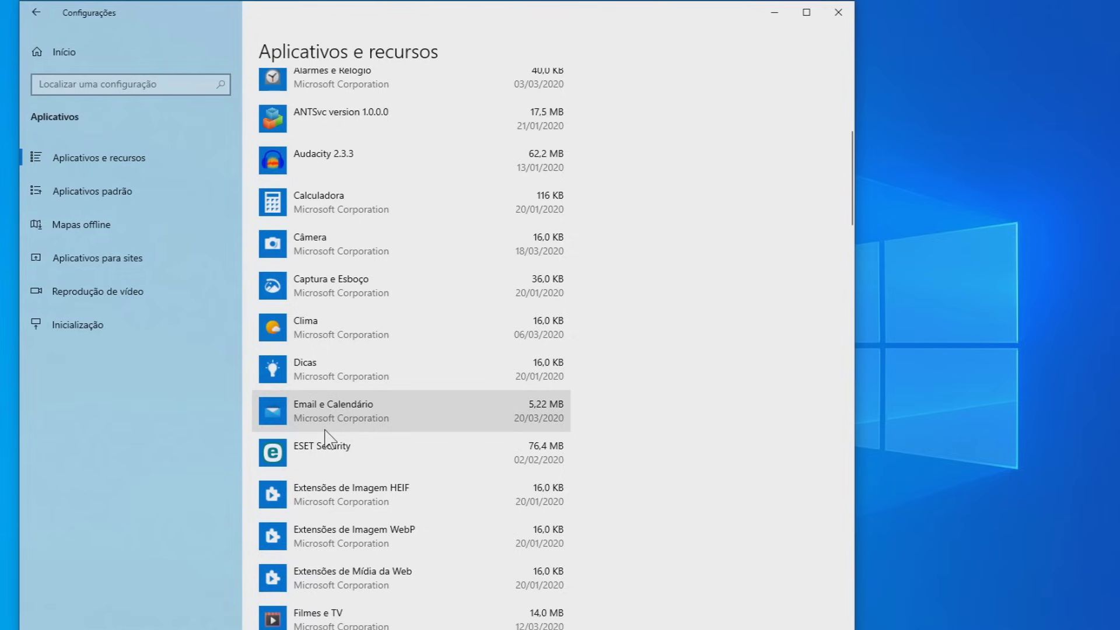
pyautogui.scroll(-5, 327, 350)
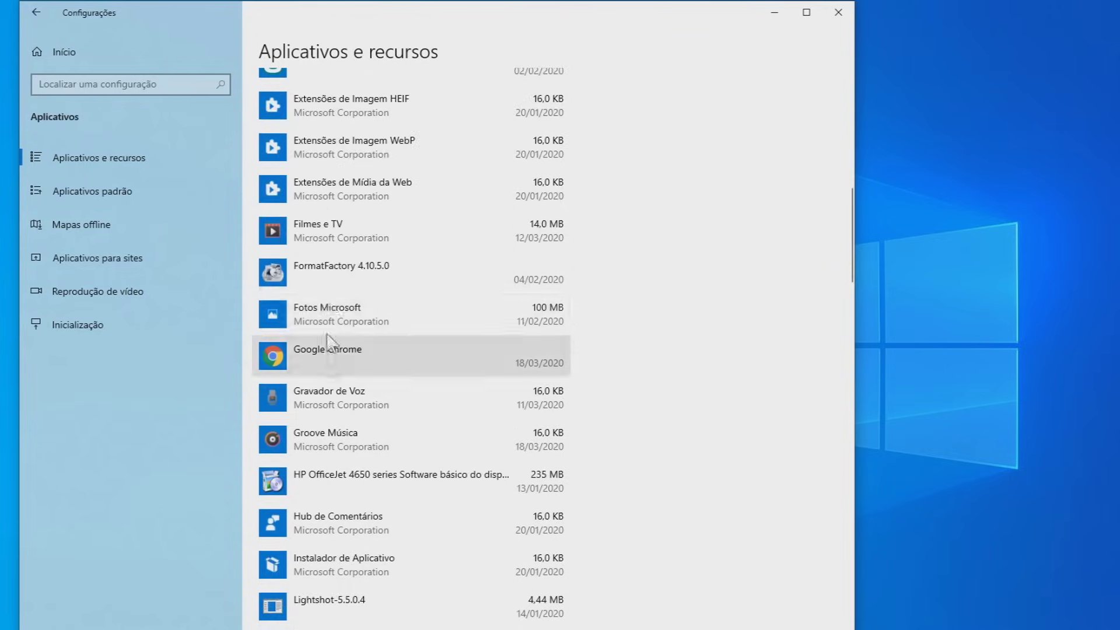
pyautogui.scroll(4, 320, 363)
pyautogui.click(332, 234)
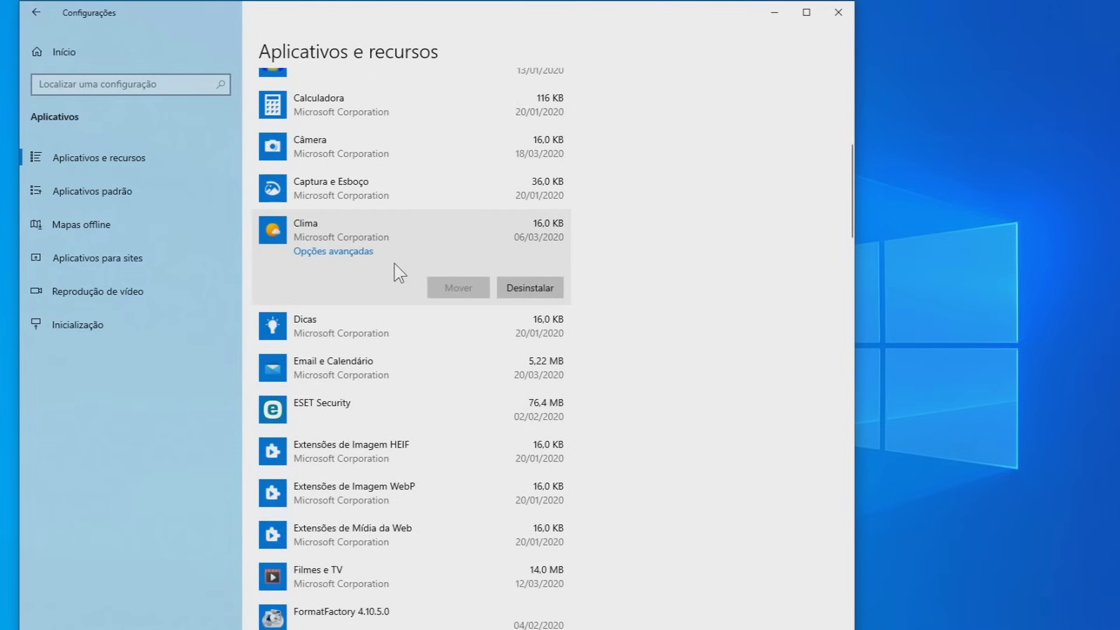
pyautogui.click(513, 287)
pyautogui.click(569, 260)
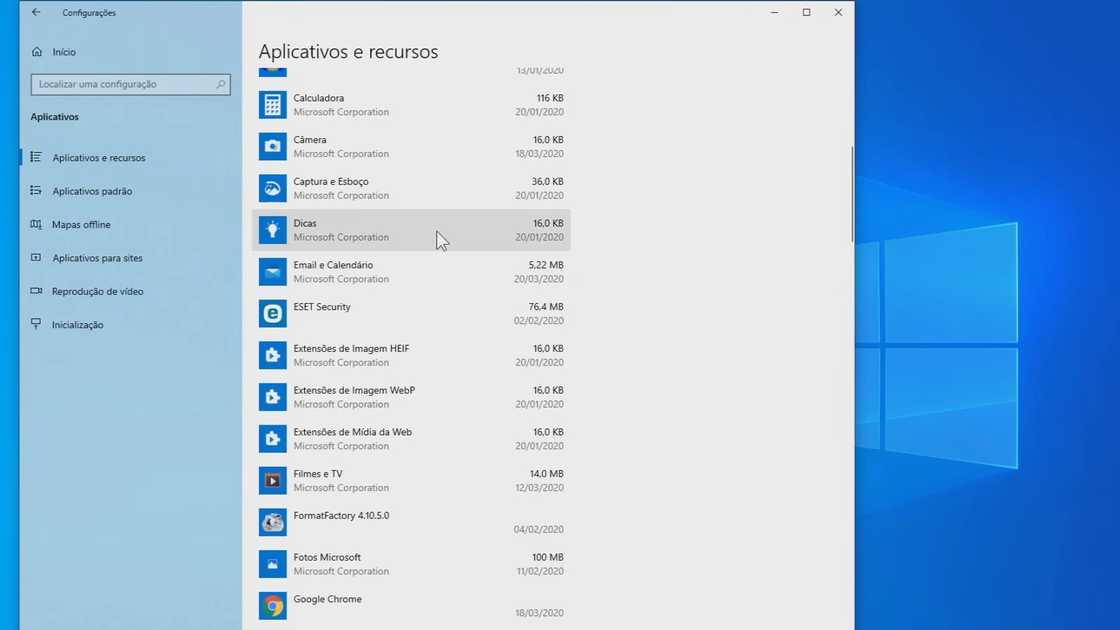
# - Examine the rest of the installed apps list for other programs that are not needed
pyautogui.scroll(-3, 430, 237)
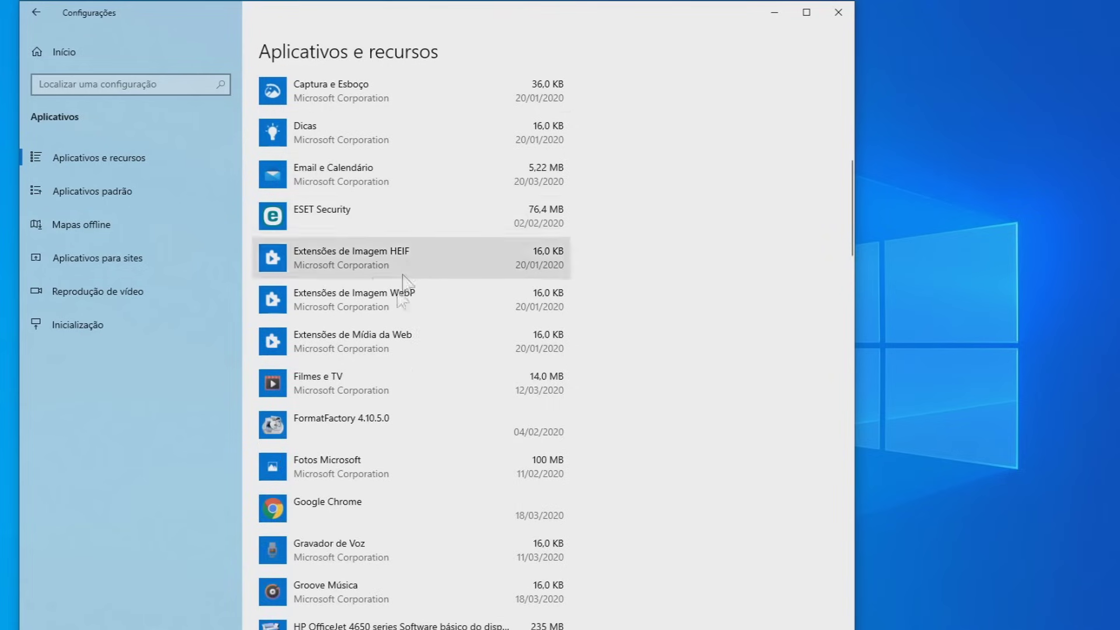
pyautogui.scroll(-9, 366, 382)
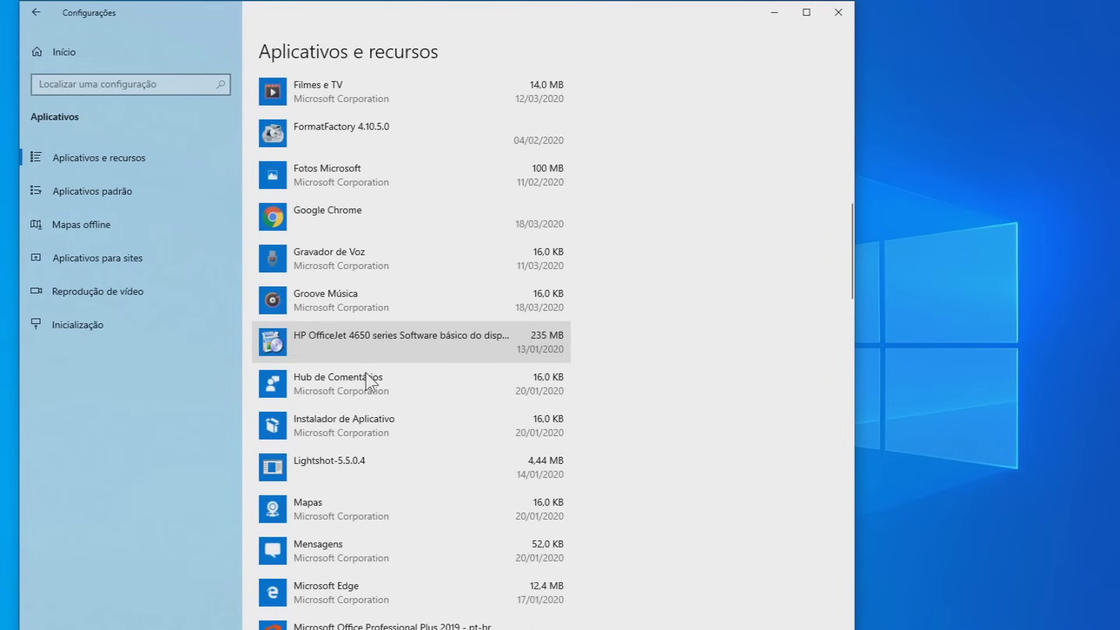
pyautogui.scroll(-3, 367, 373)
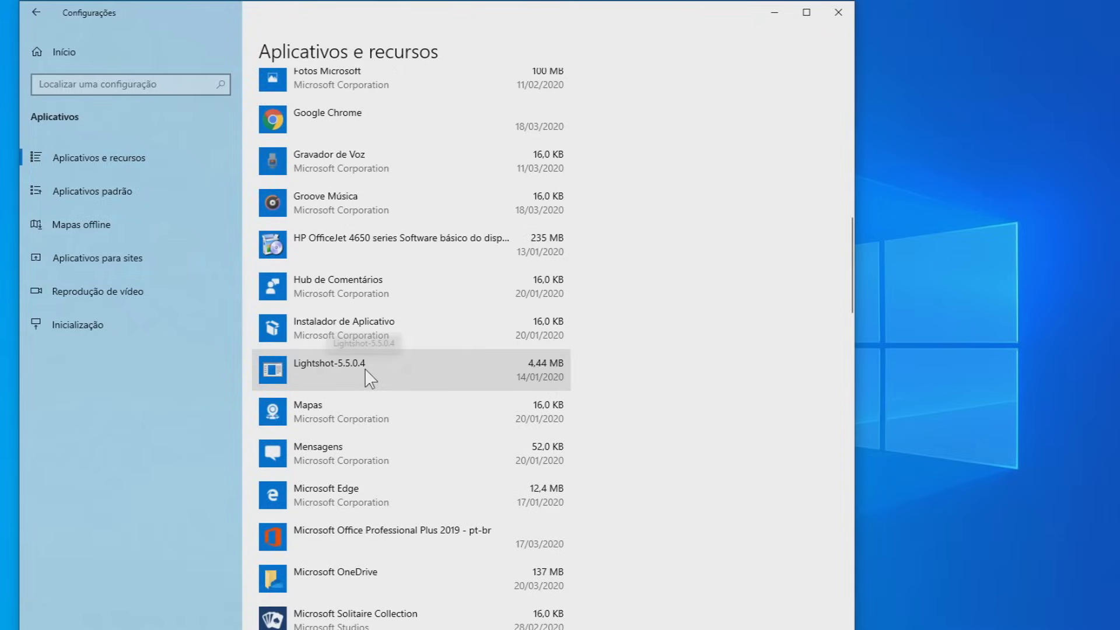
pyautogui.scroll(-6, 366, 371)
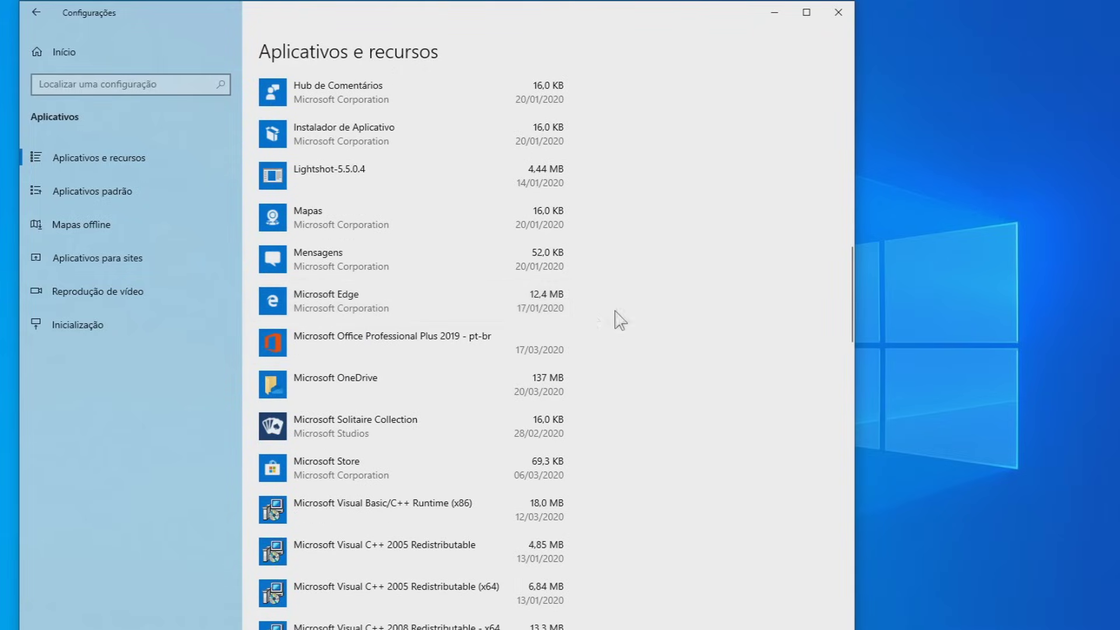
pyautogui.scroll(-20, 418, 334)
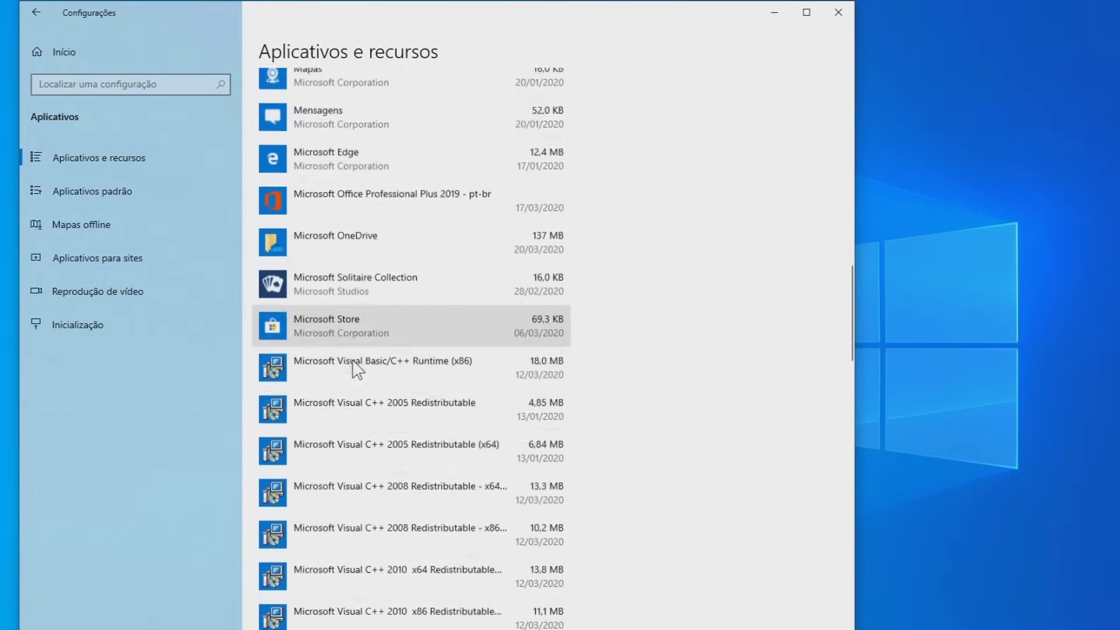
pyautogui.scroll(1, 350, 280)
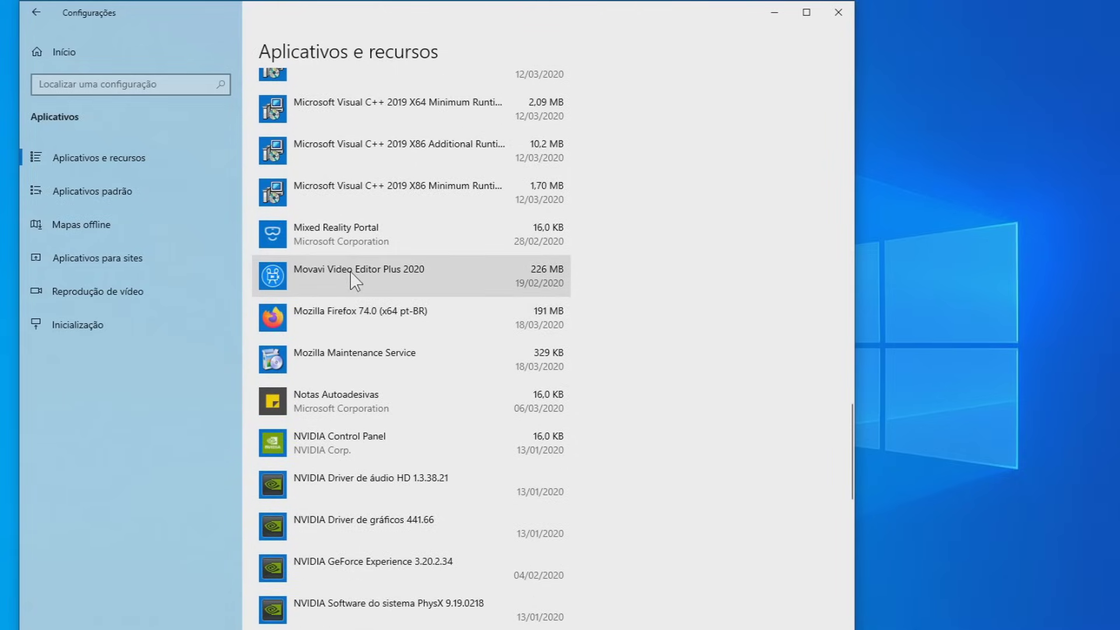
pyautogui.scroll(-5, 345, 315)
pyautogui.scroll(-3, 342, 499)
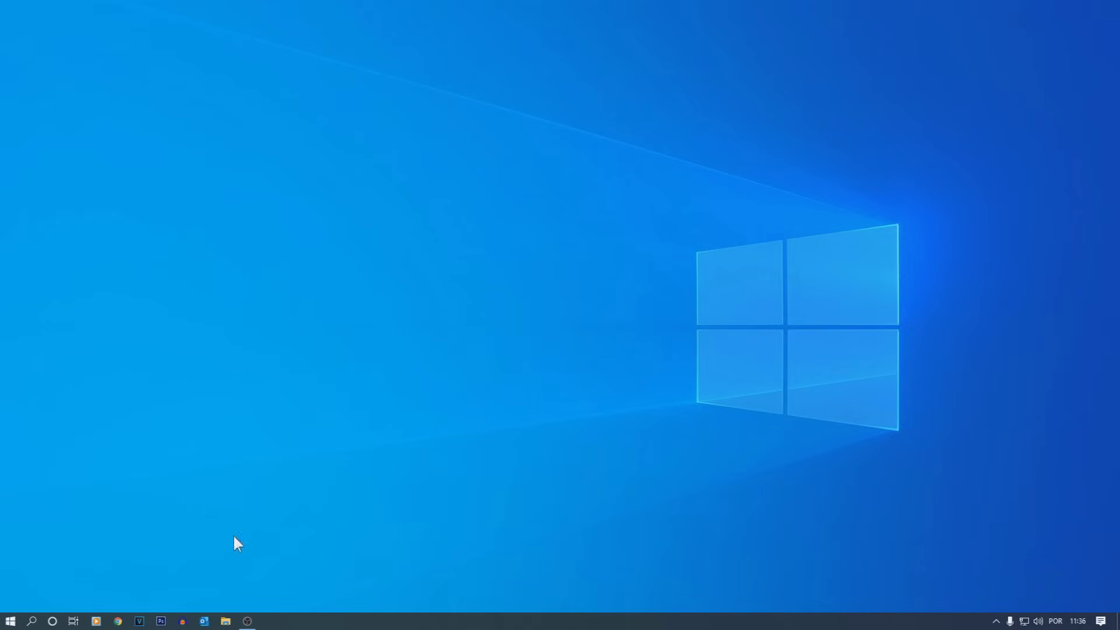
# - Open Disk Cleanup for Disco Local (C:) from the drive's properties and extend the scan to system files
pyautogui.click(225, 622)
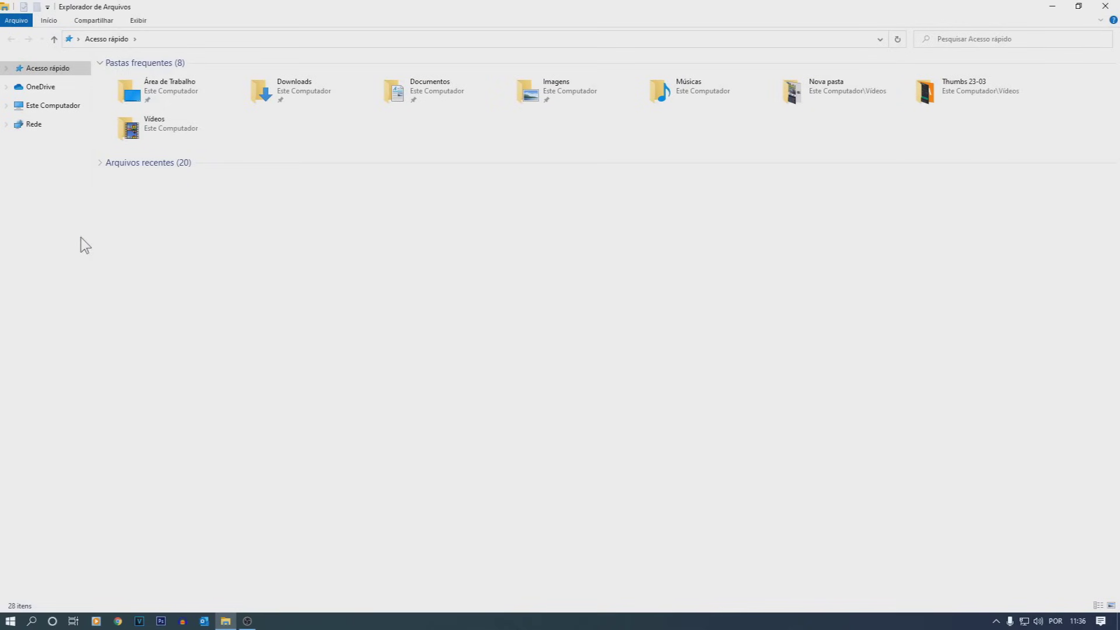
pyautogui.click(65, 108)
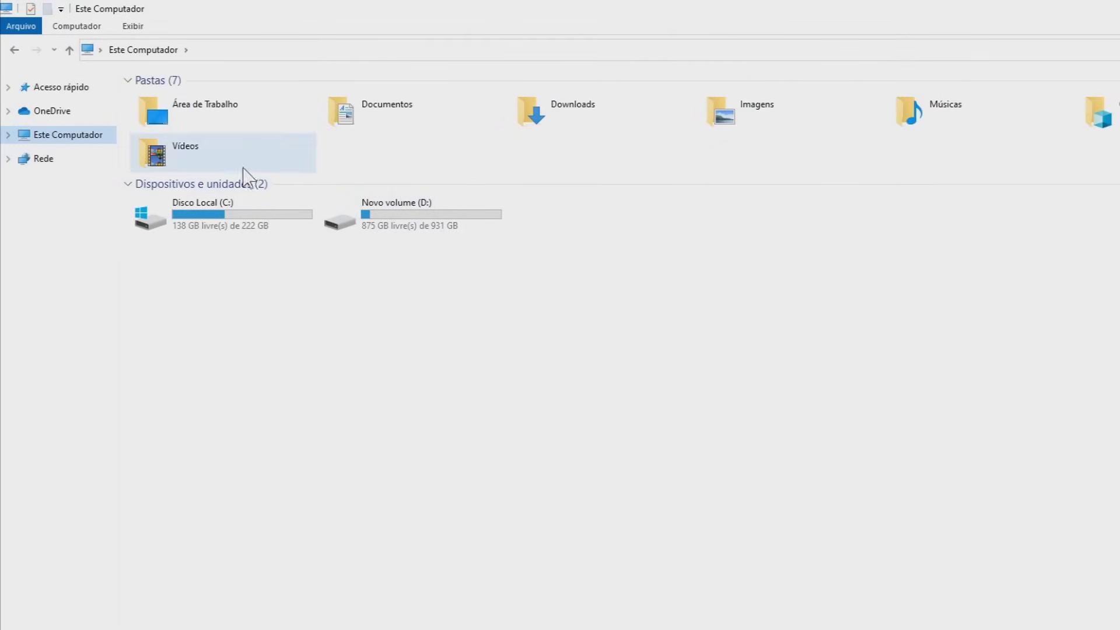
pyautogui.rightClick(204, 216)
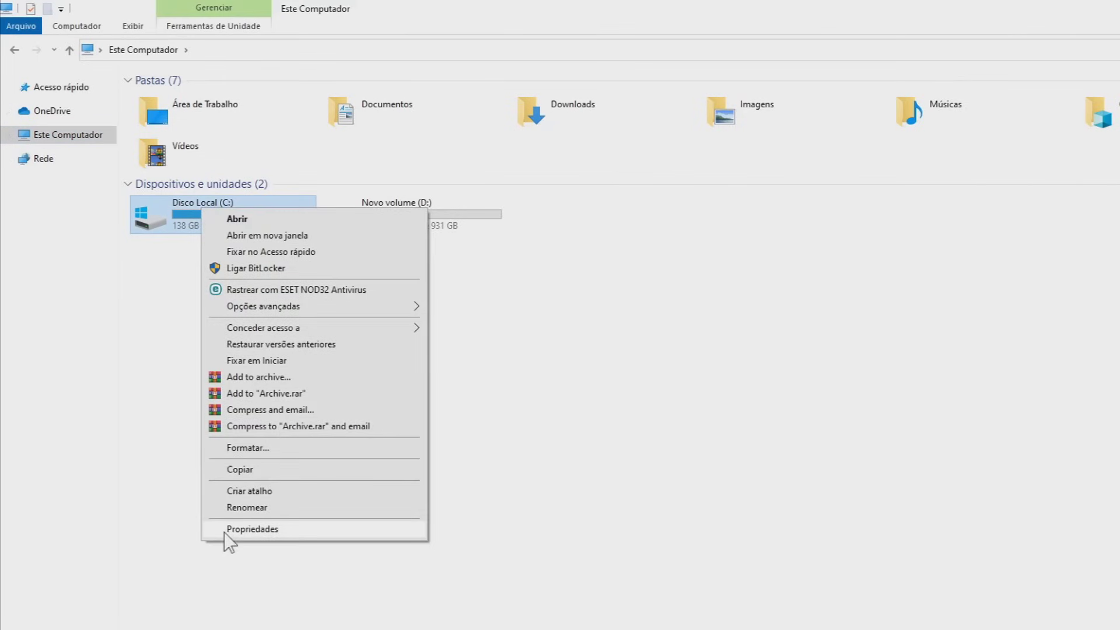
pyautogui.click(262, 528)
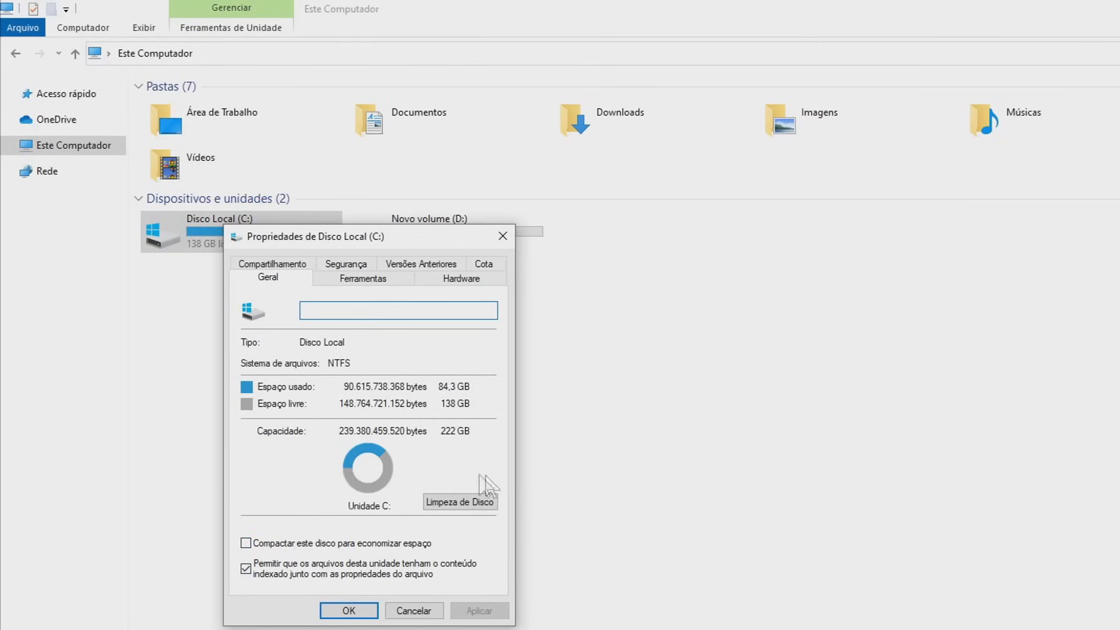
pyautogui.click(469, 510)
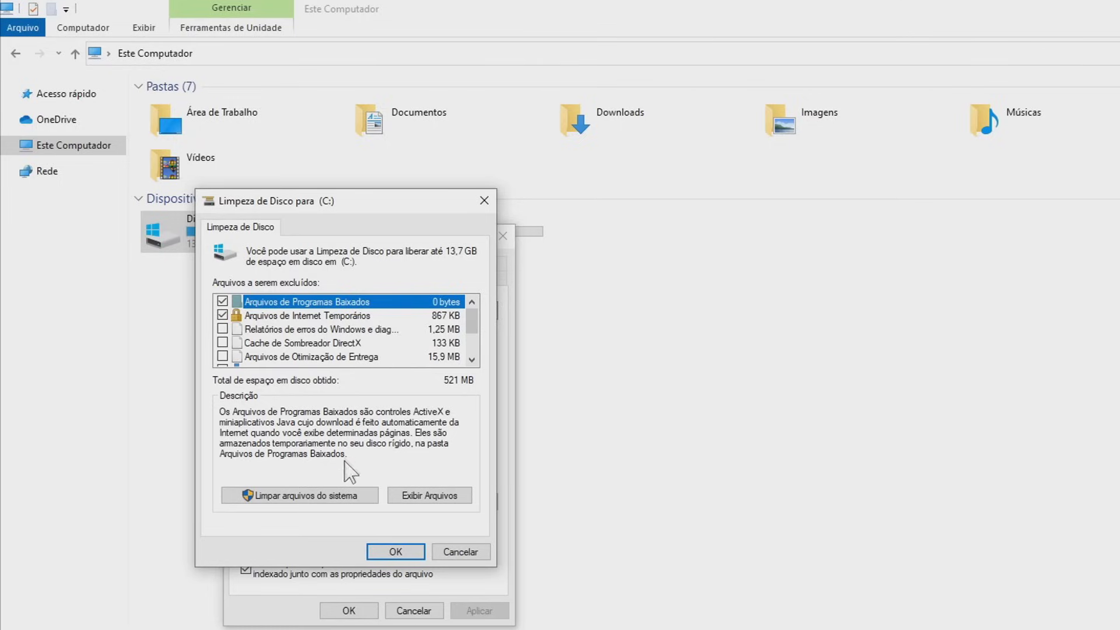
pyautogui.click(295, 497)
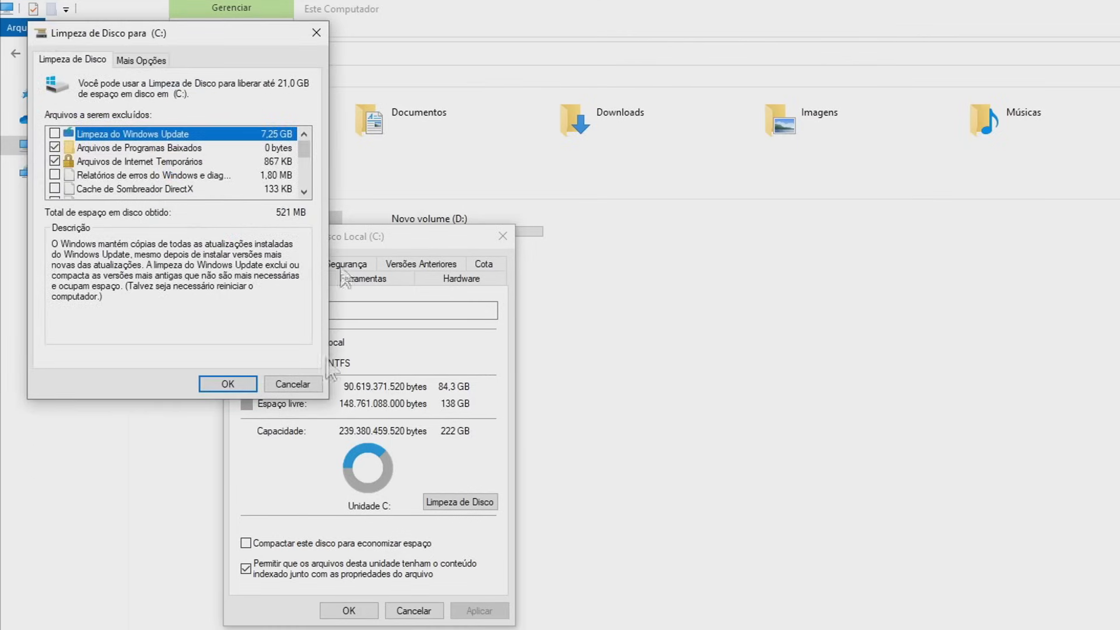
# - Select Windows Update cleanup, Windows error reports, DirectX shader cache and delivery optimization files for deletion, and deselect the temporary internet files
pyautogui.moveTo(304, 150)
pyautogui.mouseDown()
pyautogui.moveTo(293, 186)
pyautogui.moveTo(288, 135)
pyautogui.mouseUp()
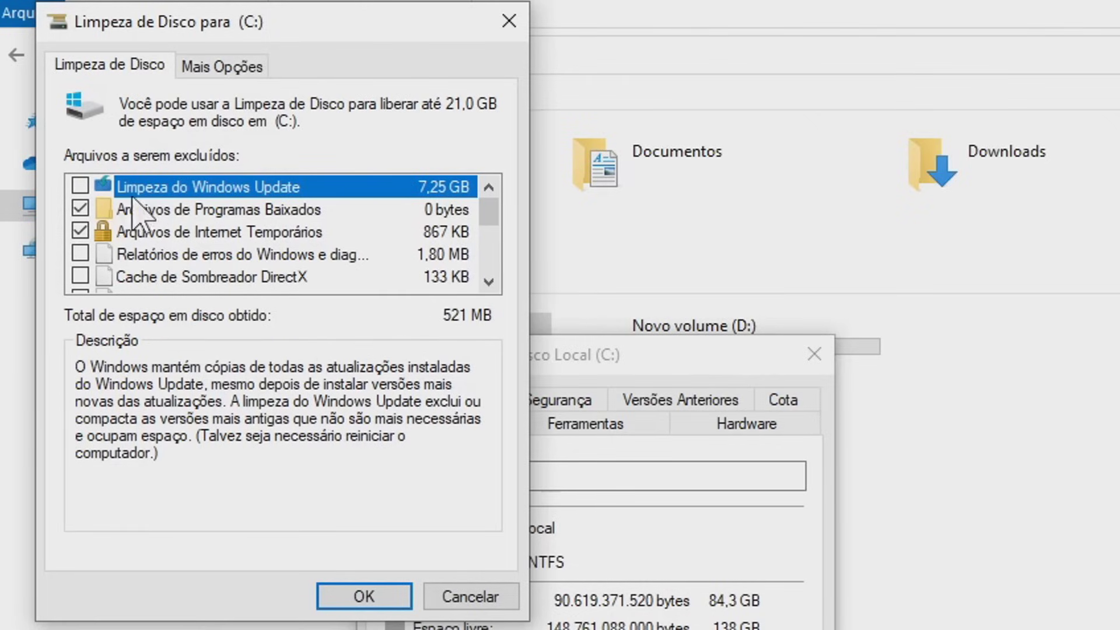
pyautogui.click(81, 186)
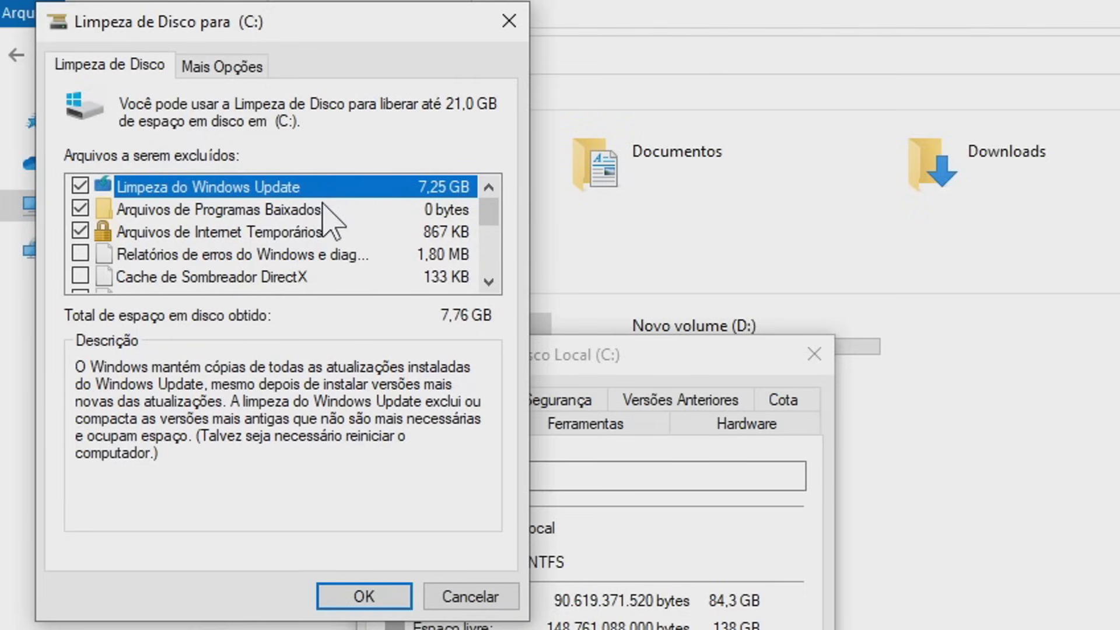
pyautogui.click(81, 231)
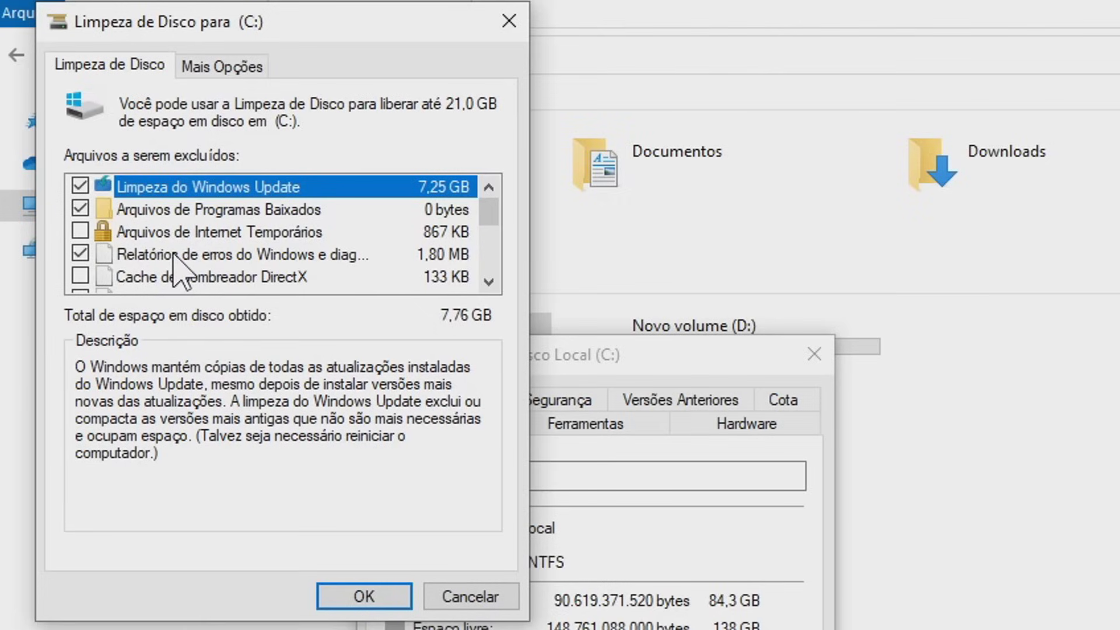
pyautogui.scroll(-1, 175, 268)
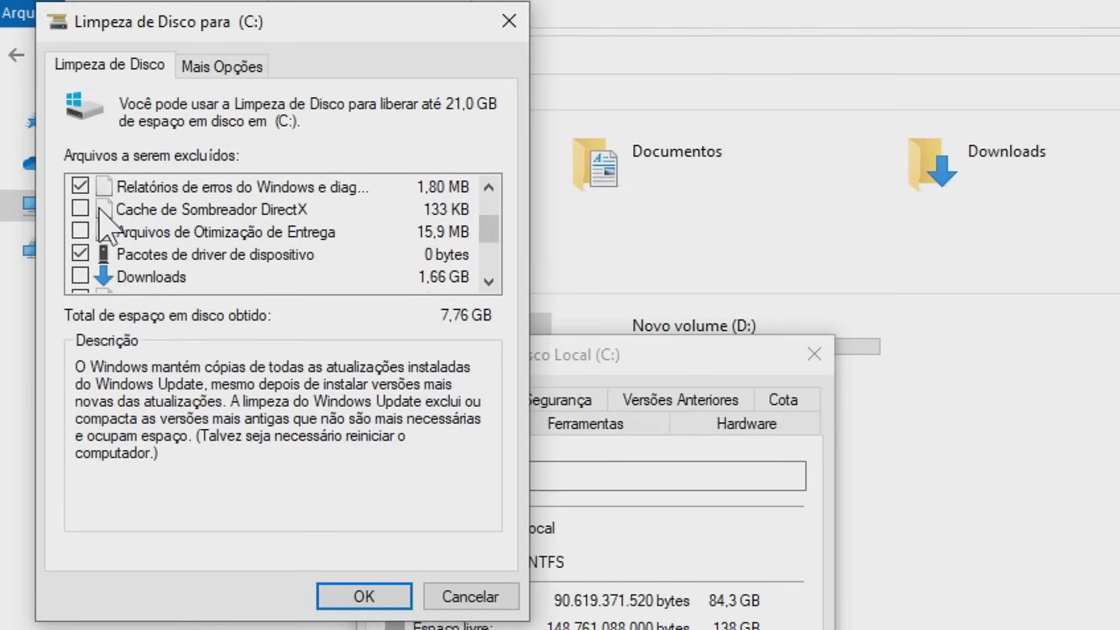
pyautogui.click(81, 208)
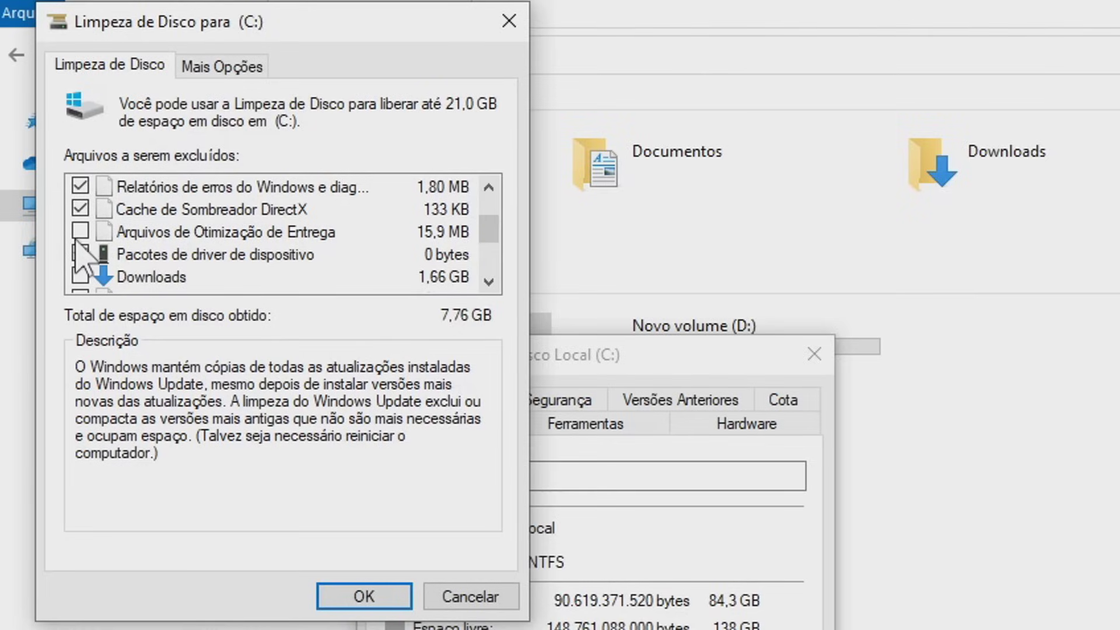
pyautogui.click(80, 254)
pyautogui.click(81, 231)
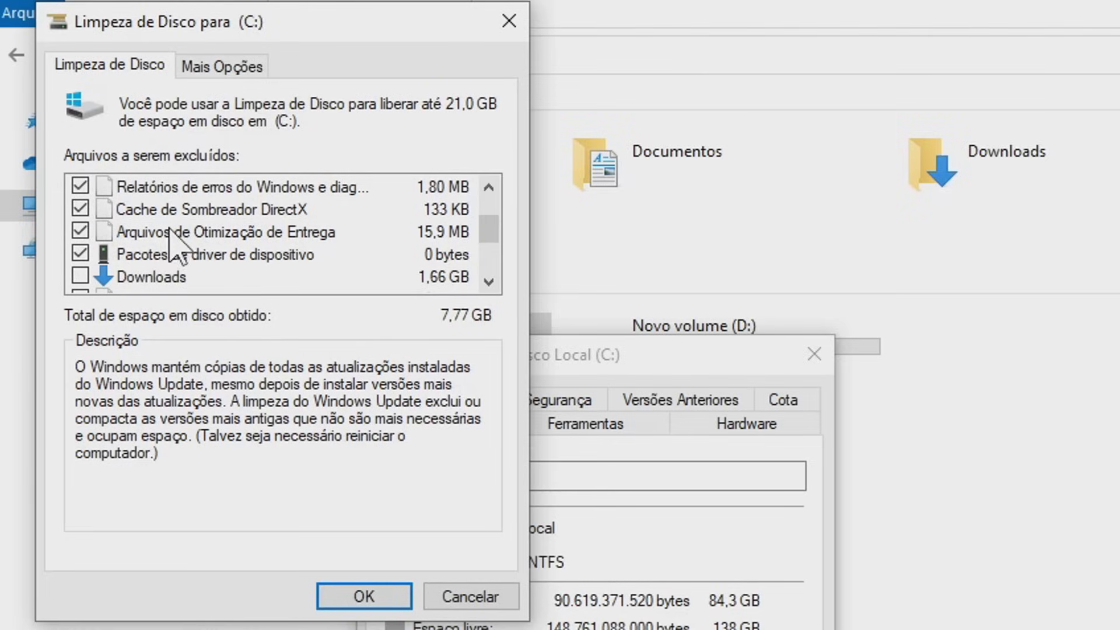
# - Include Lixeira and the temporary Windows installation files in the cleanup, leaving Downloads and Arquivos temporários unselected
pyautogui.scroll(-1, 158, 237)
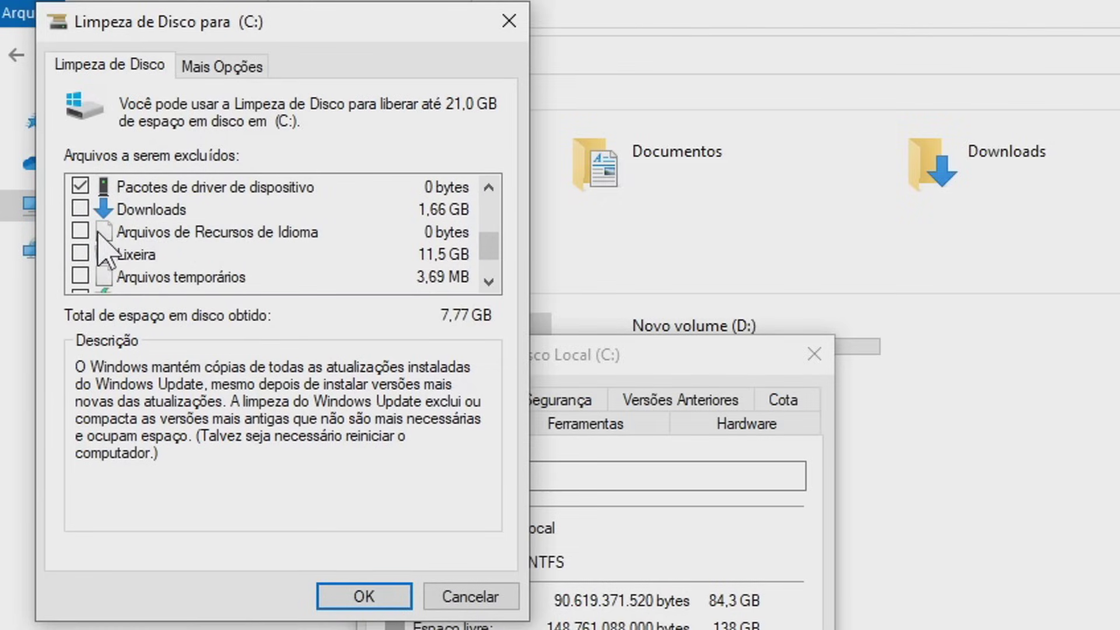
pyautogui.click(80, 208)
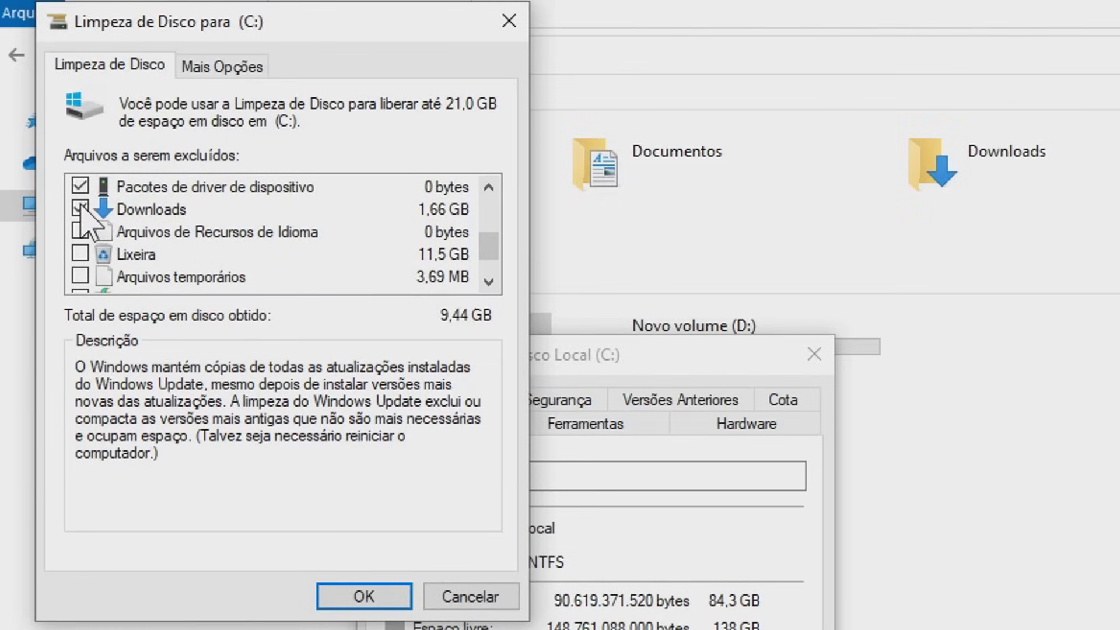
pyautogui.click(80, 254)
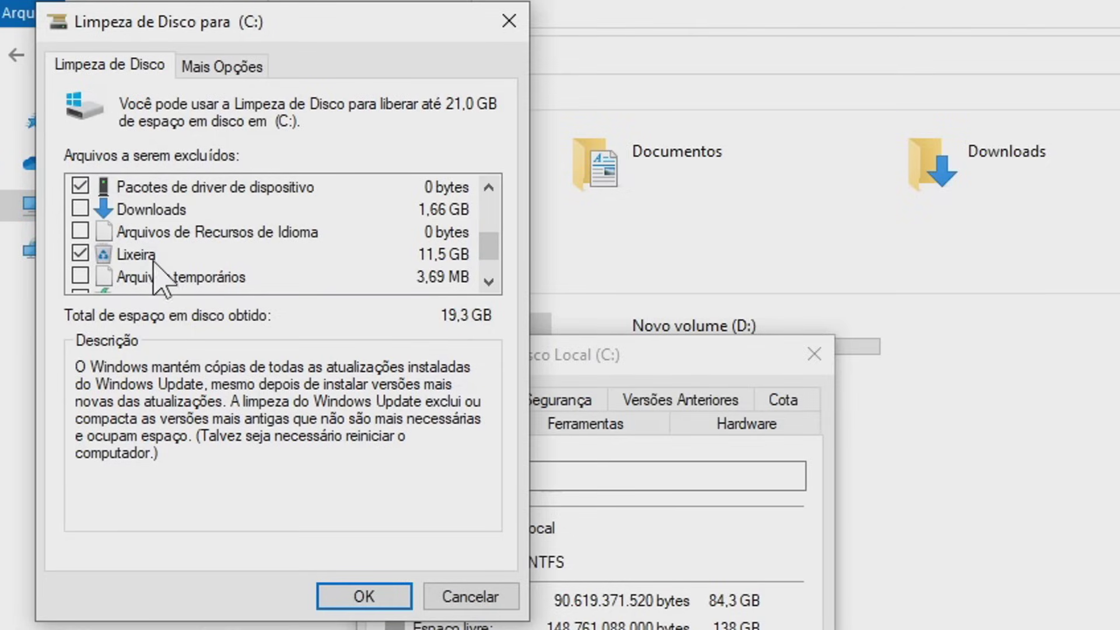
pyautogui.scroll(-1, 155, 263)
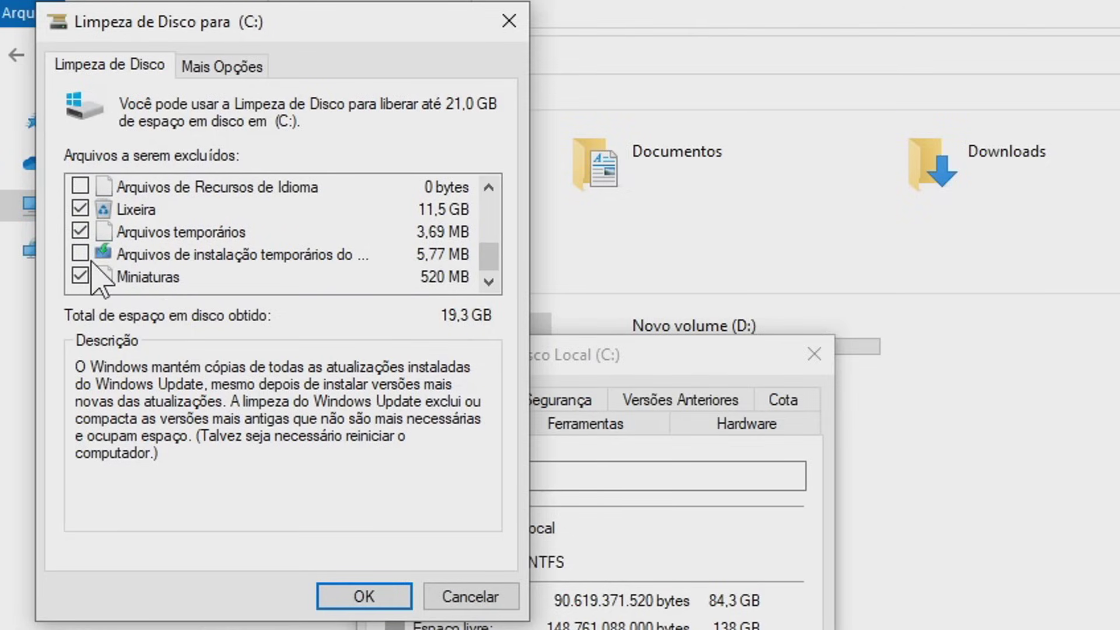
pyautogui.click(81, 254)
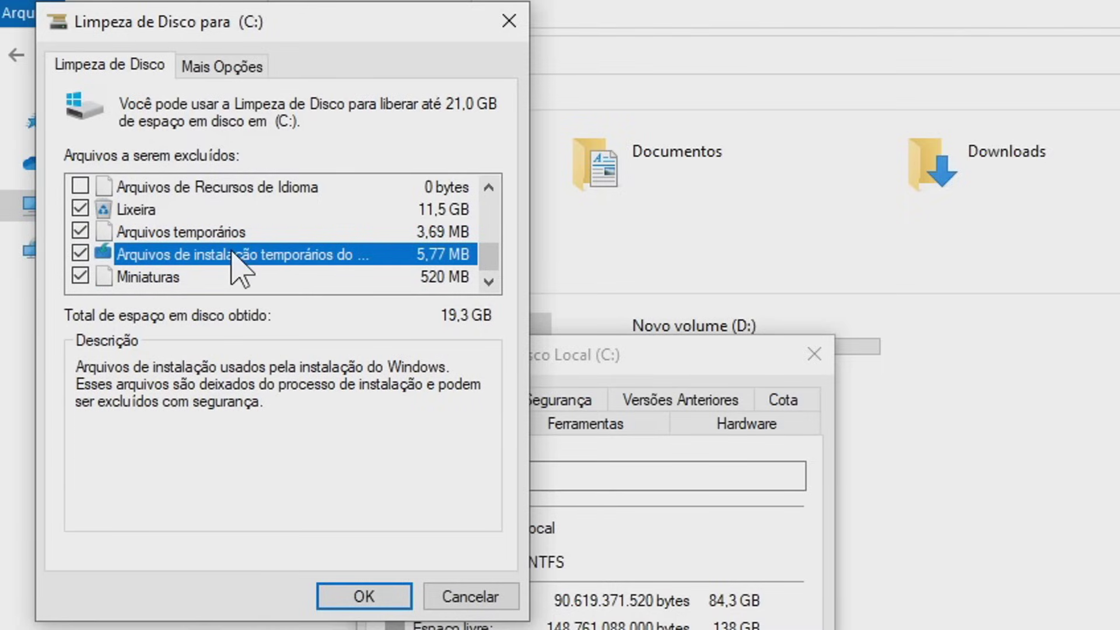
pyautogui.click(81, 232)
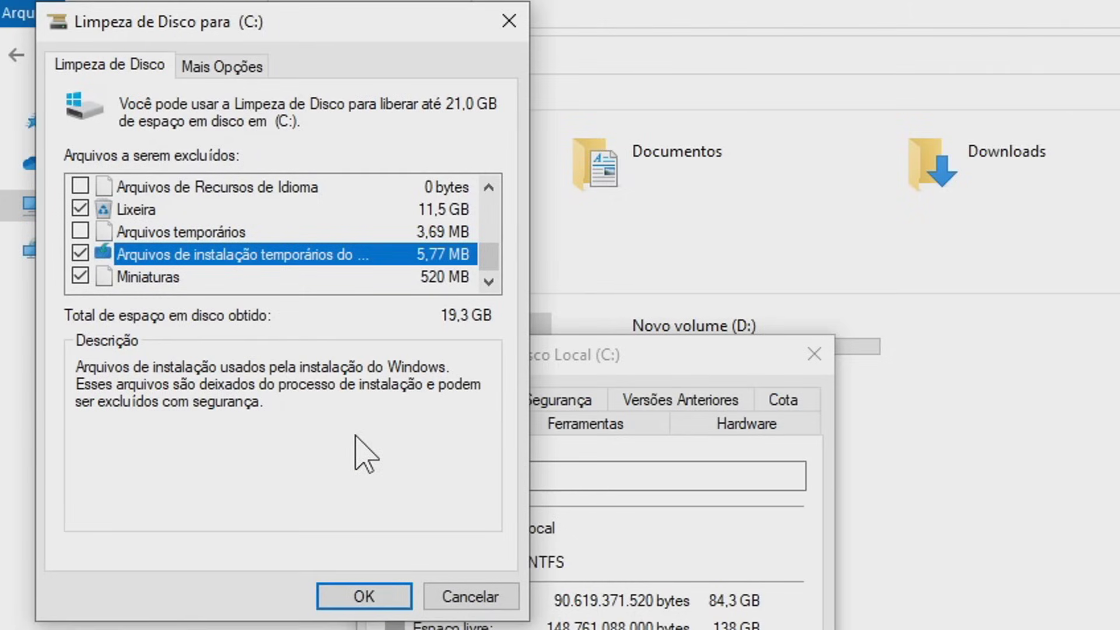
# - Run the disk cleanup, confirm permanent deletion of the selected files, and close the drive's properties
pyautogui.moveTo(496, 262); pyautogui.dragTo(483, 301)
pyautogui.click(369, 604)
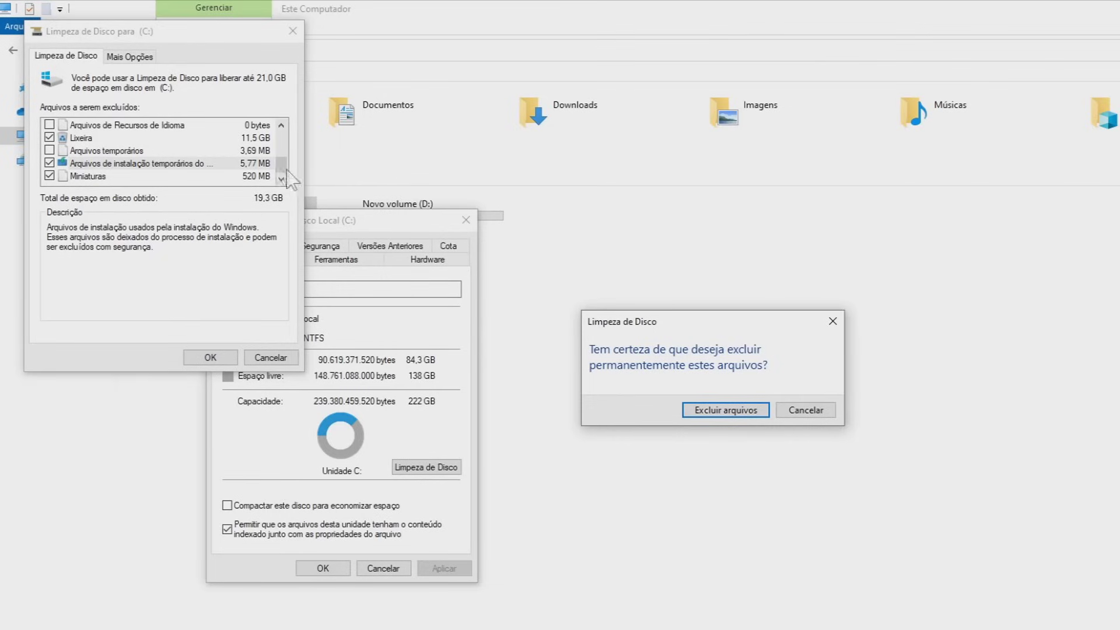
pyautogui.click(713, 411)
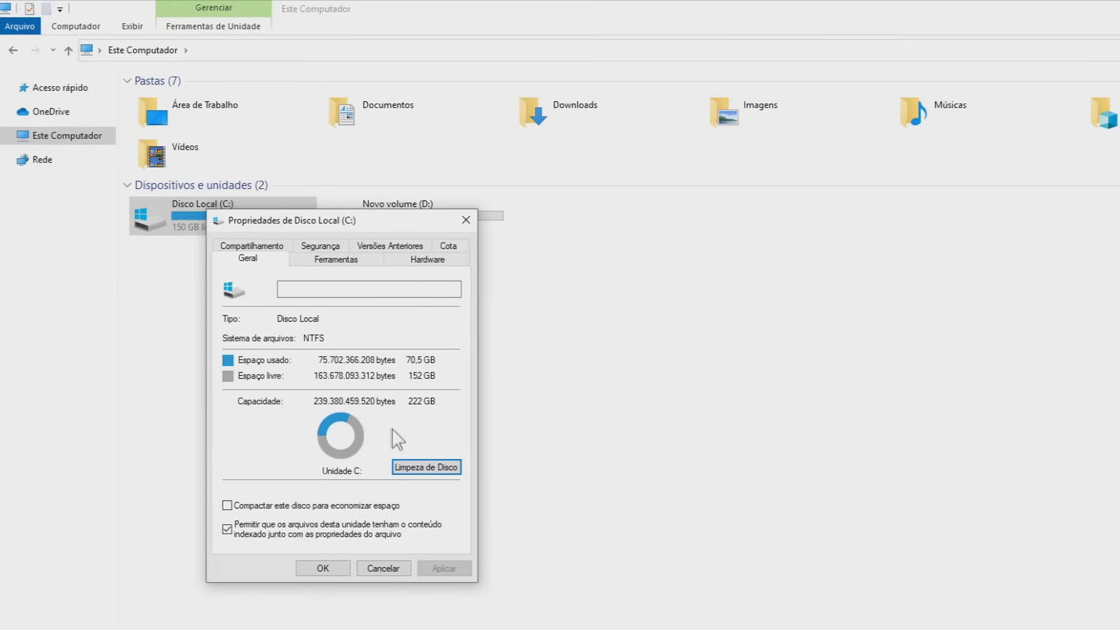
pyautogui.click(314, 574)
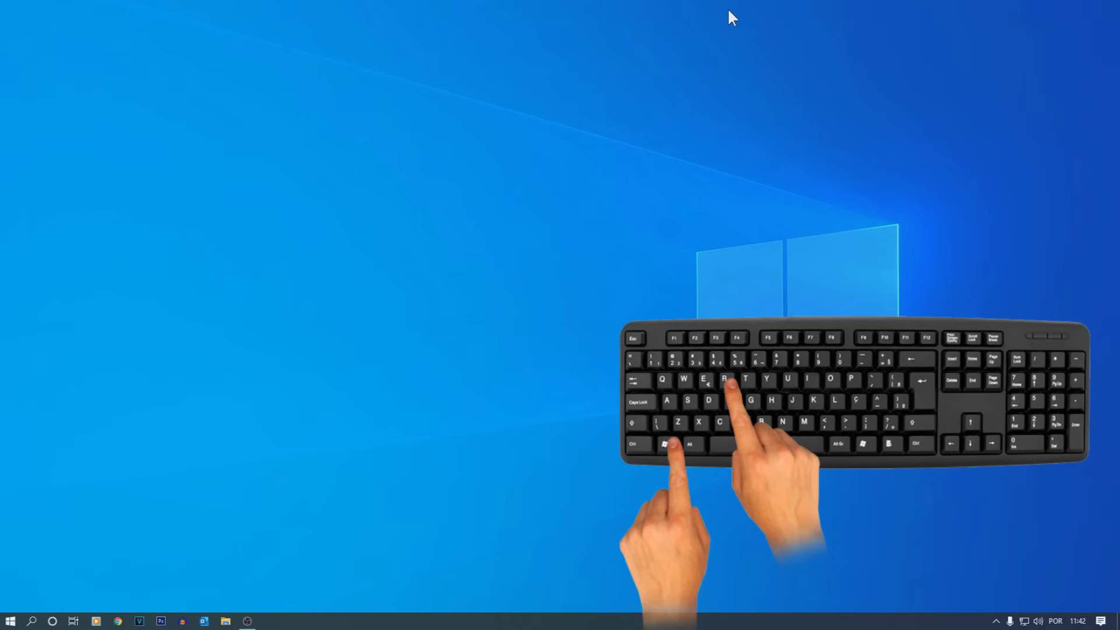
# - Open the temporary files folder by running %temp% from the Run dialog
pyautogui.press('super+r')
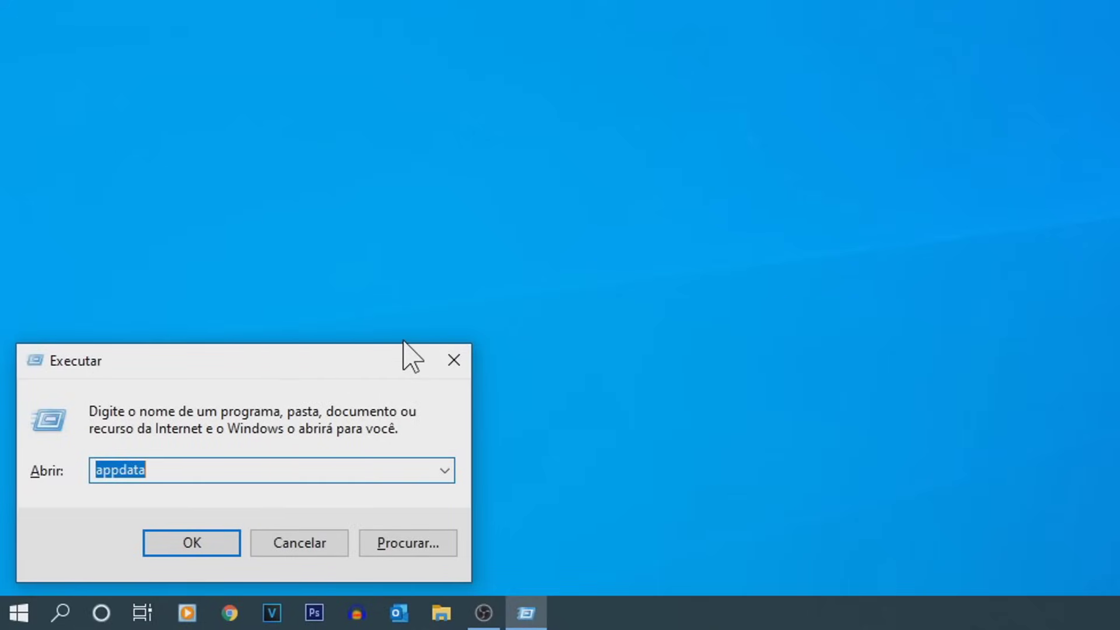
pyautogui.press('BackSpace')
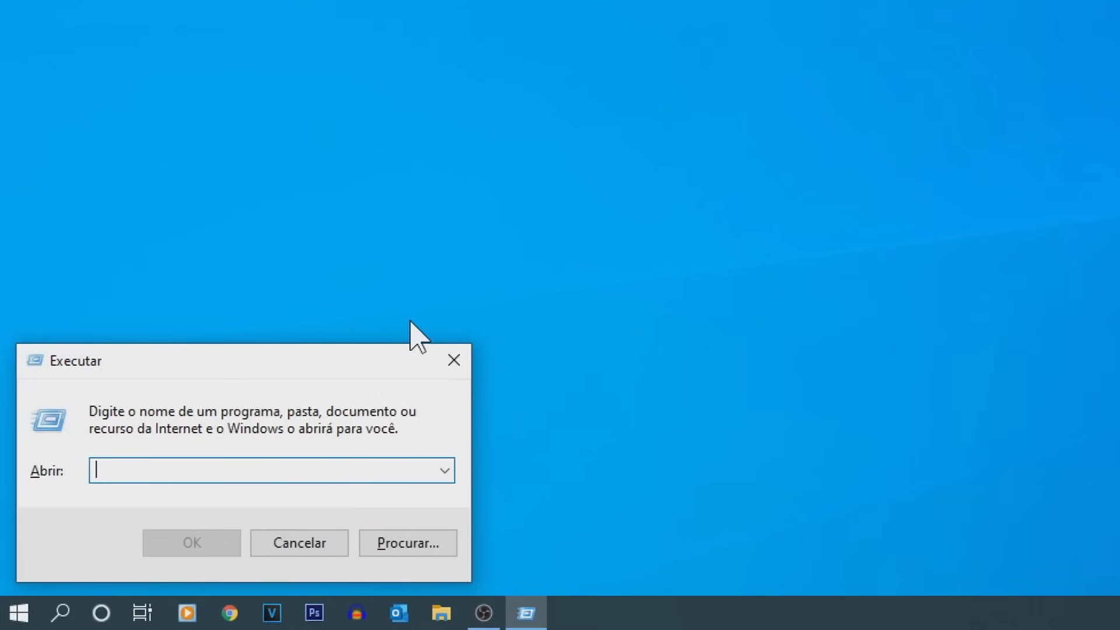
pyautogui.write('%temp%')
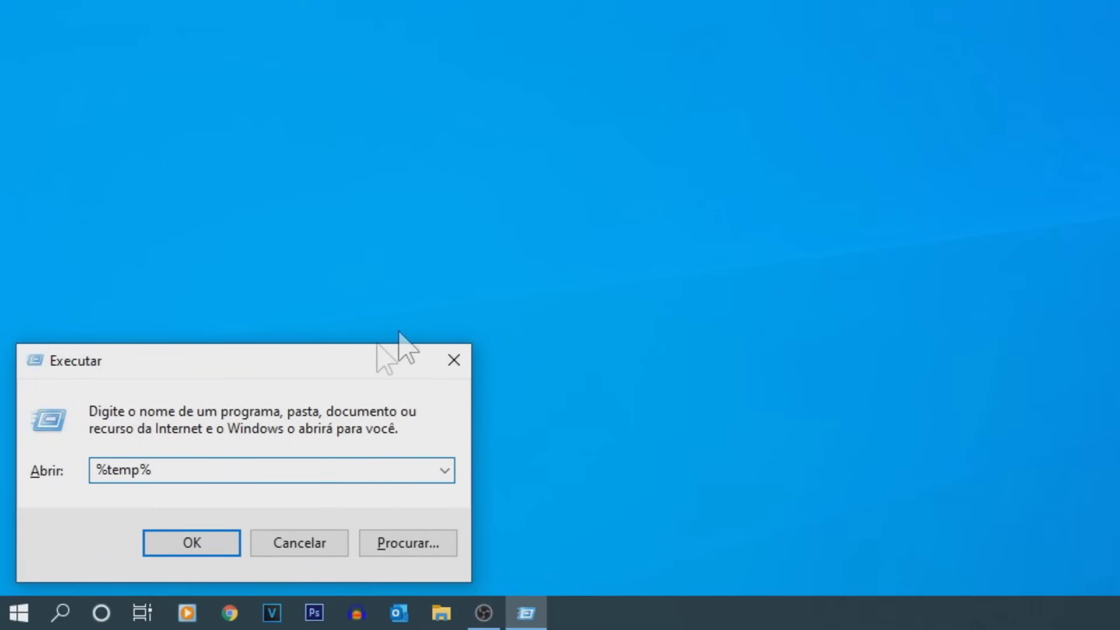
pyautogui.click(209, 543)
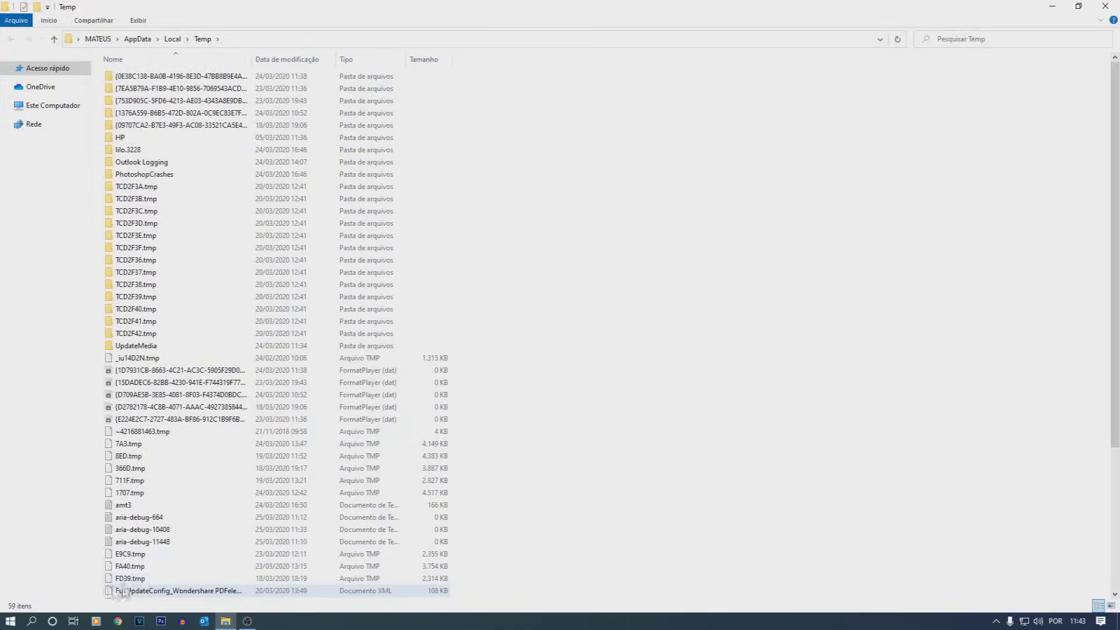
# - Delete all files and folders in the Temp folder, skipping every item that is in use
pyautogui.scroll(-4, 383, 328)
pyautogui.scroll(-2, 383, 326)
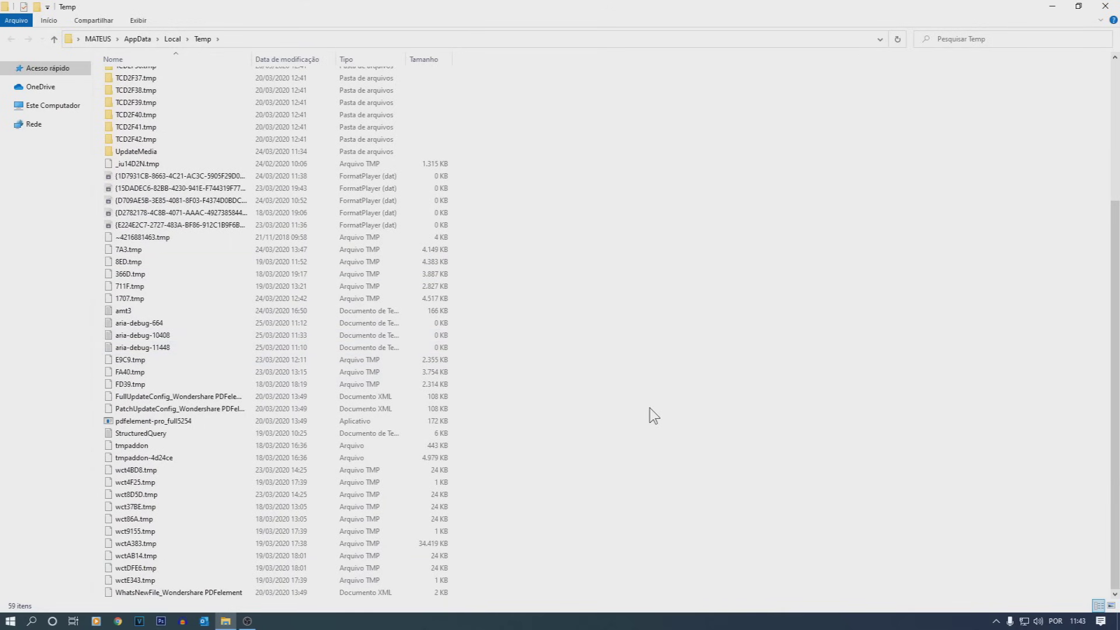
pyautogui.hotkey('ctrl', 'a')
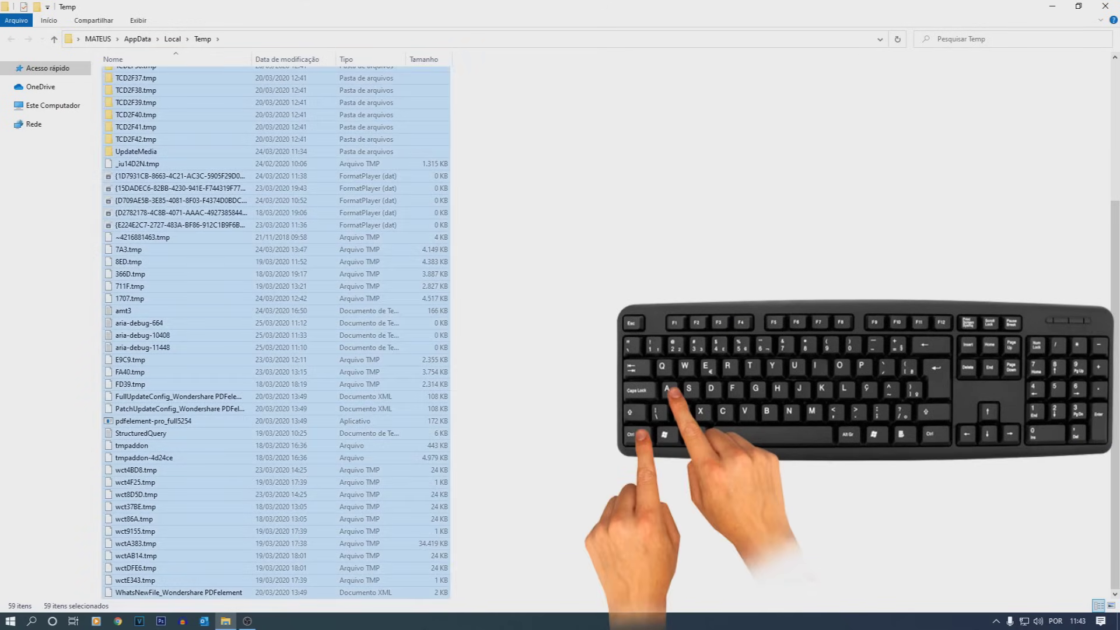
pyautogui.scroll(5, 182, 87)
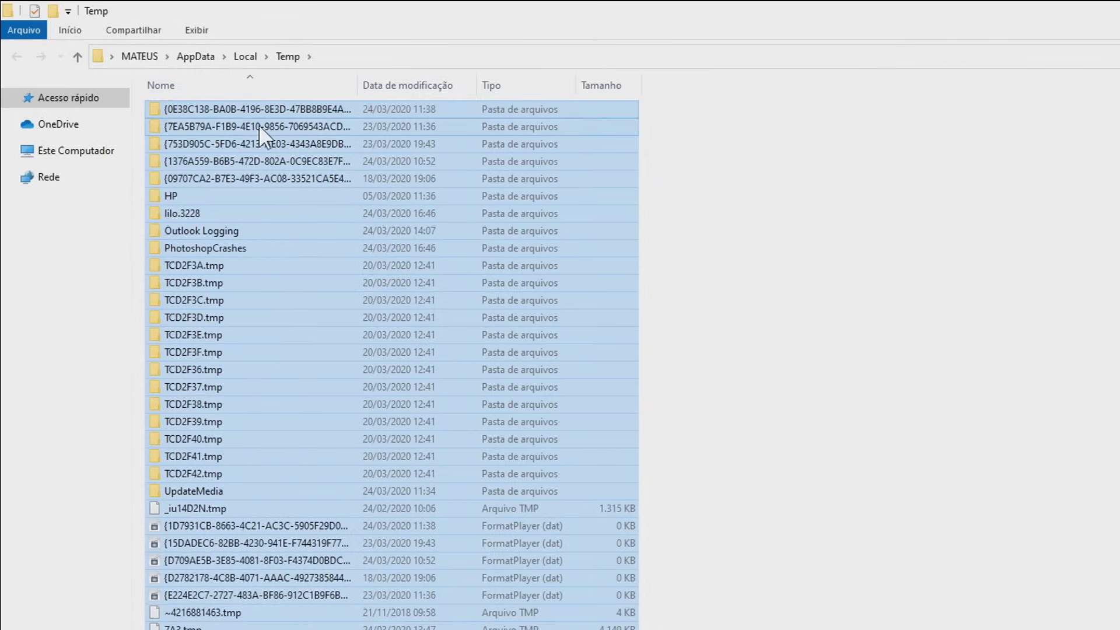
pyautogui.rightClick(261, 127)
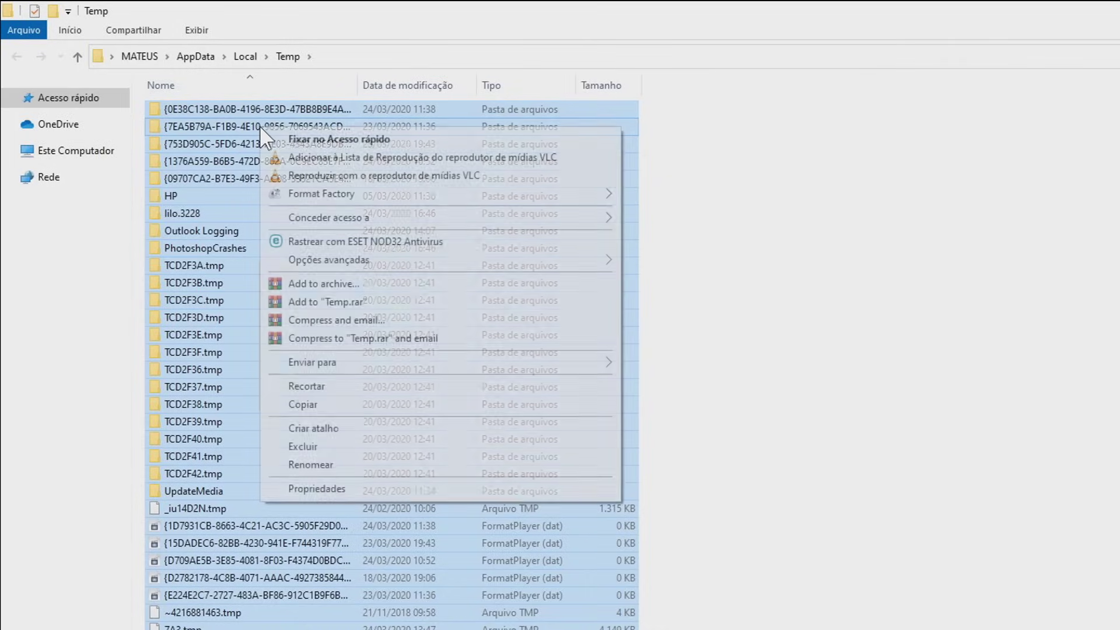
pyautogui.click(295, 447)
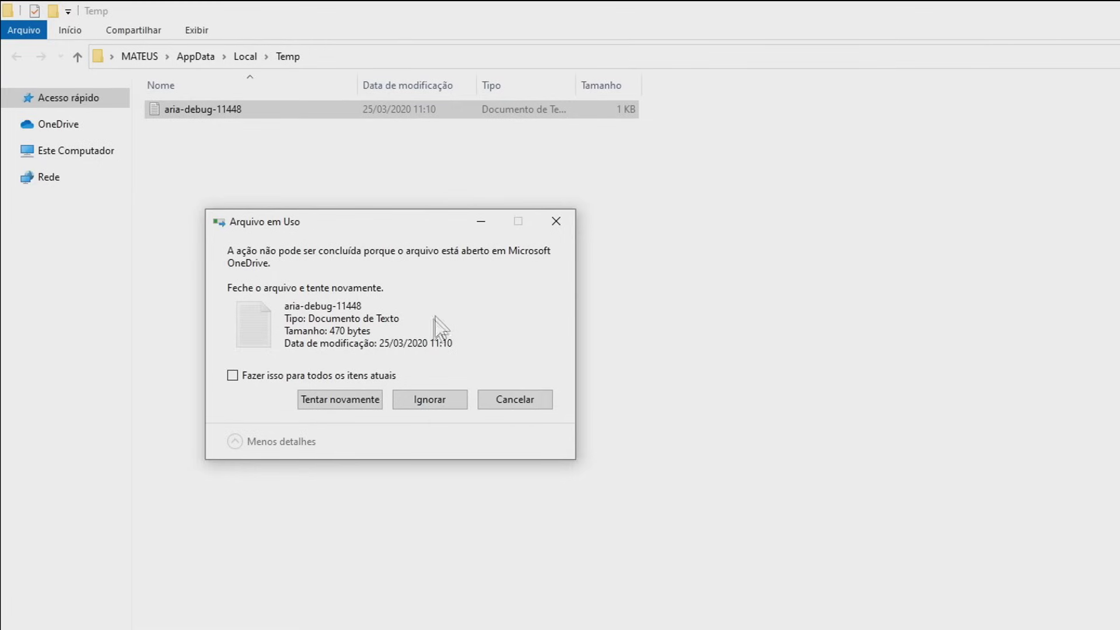
pyautogui.click(232, 377)
pyautogui.click(443, 405)
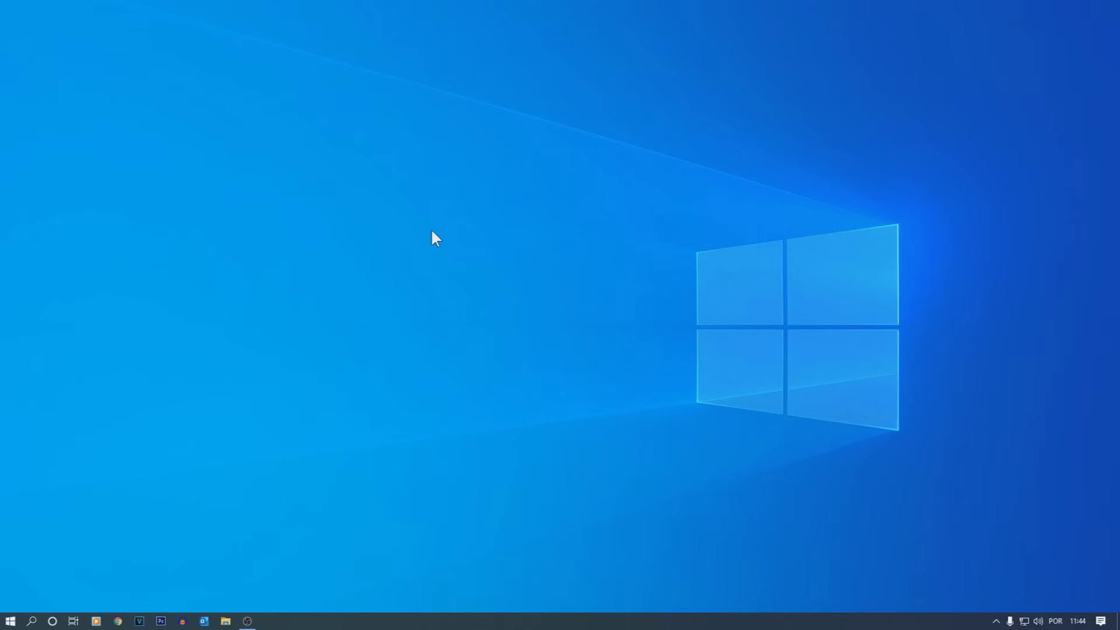
# - Open the advanced system settings from the properties of Este Computador
pyautogui.click(226, 622)
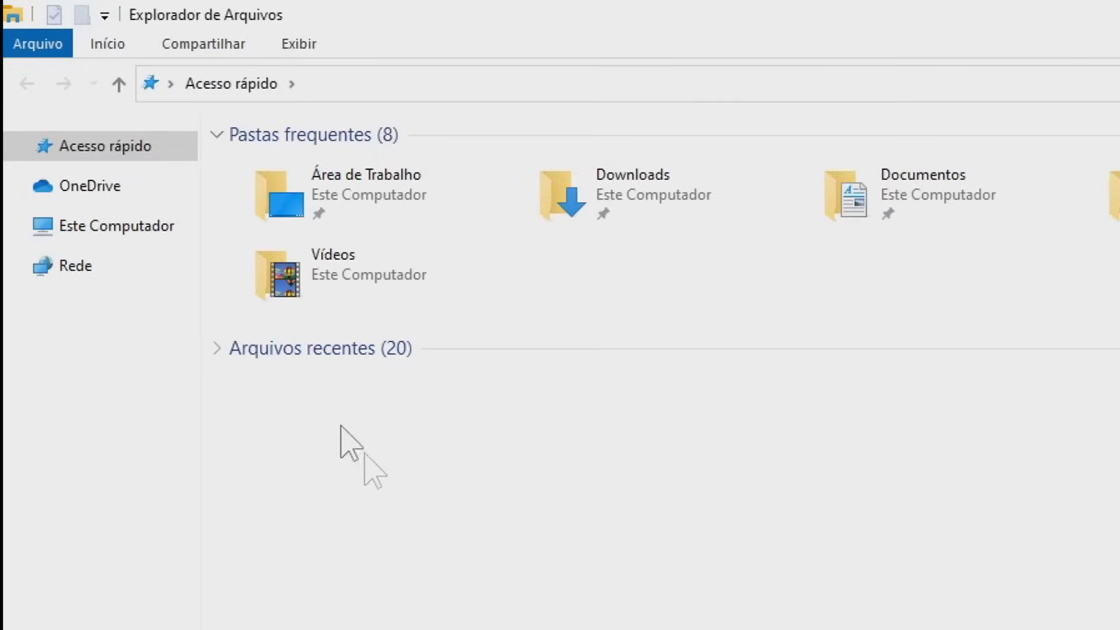
pyautogui.rightClick(96, 232)
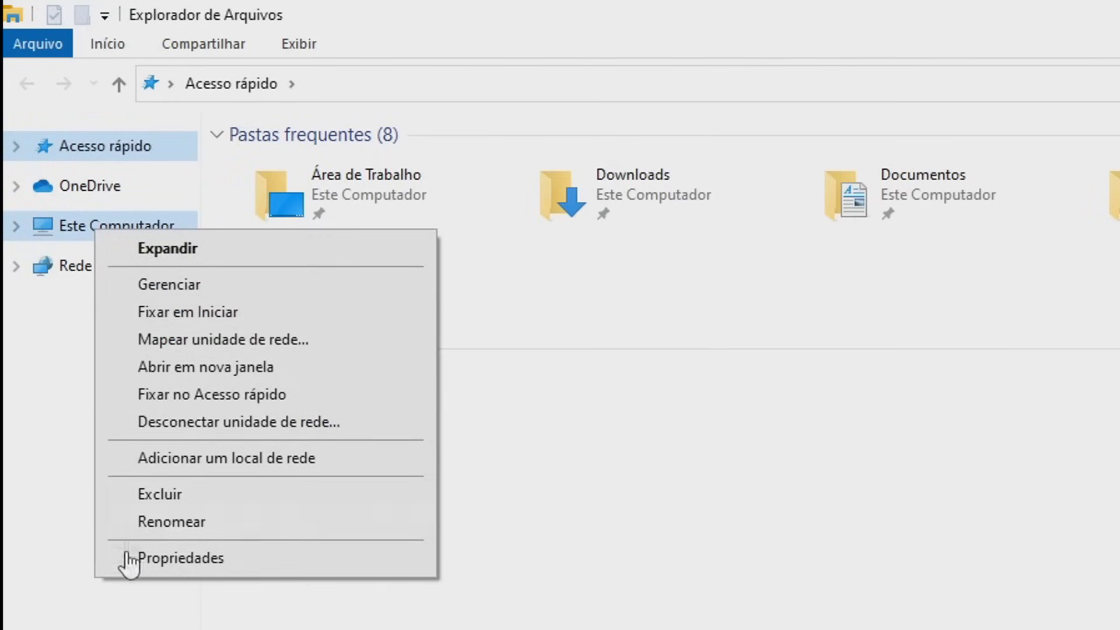
pyautogui.click(197, 562)
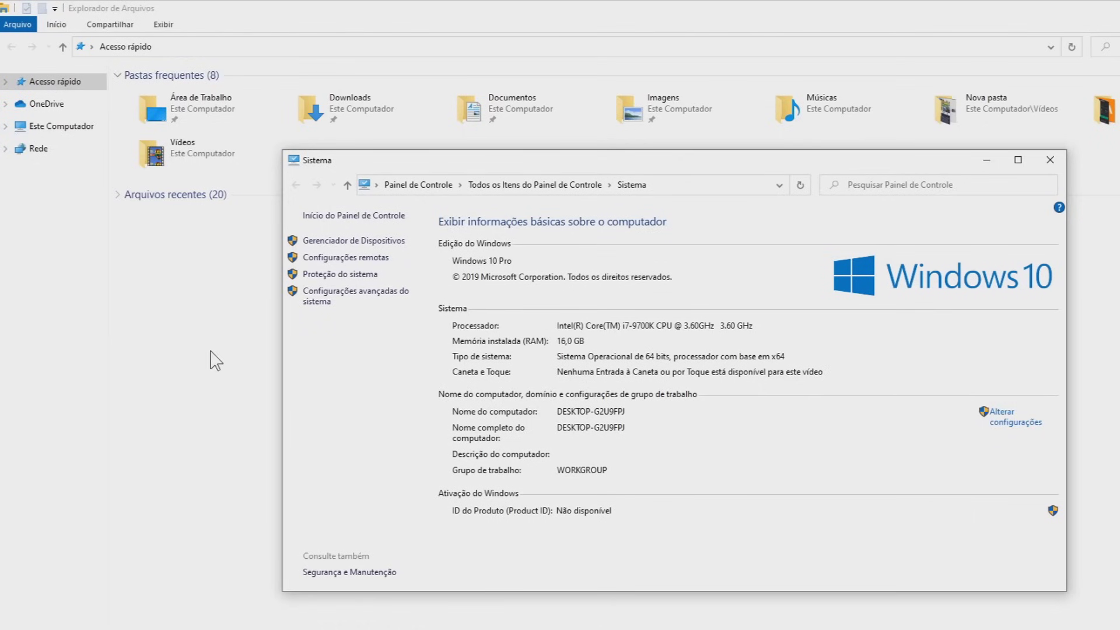
pyautogui.click(336, 304)
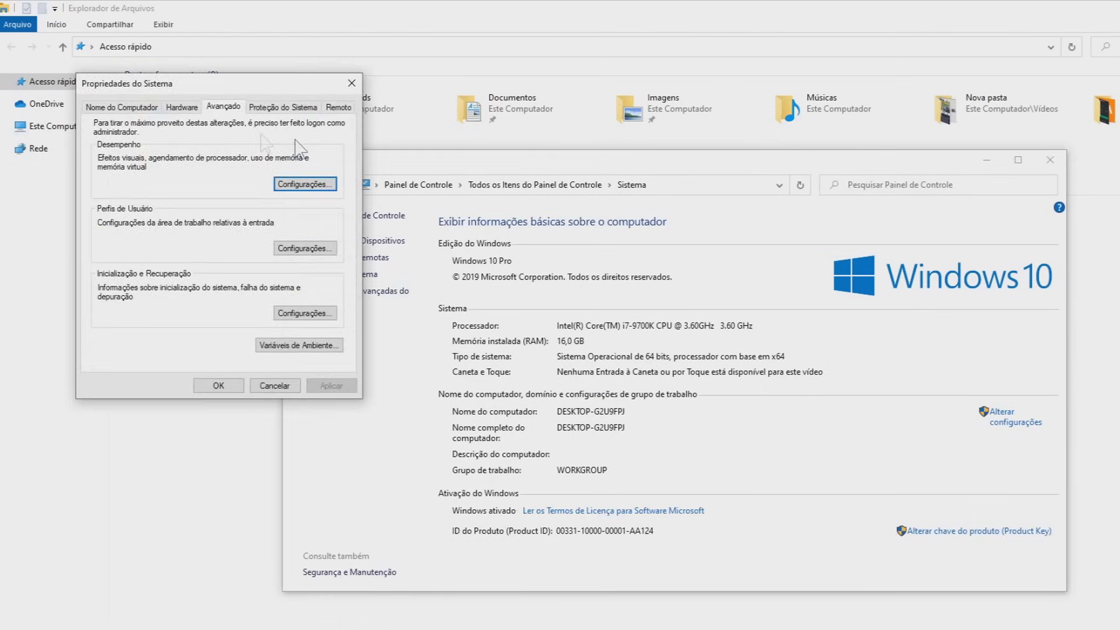
# - Set the performance visual effects to Ajustar para obter um melhor desempenho, apply the choice, and close the system windows
pyautogui.click(304, 185)
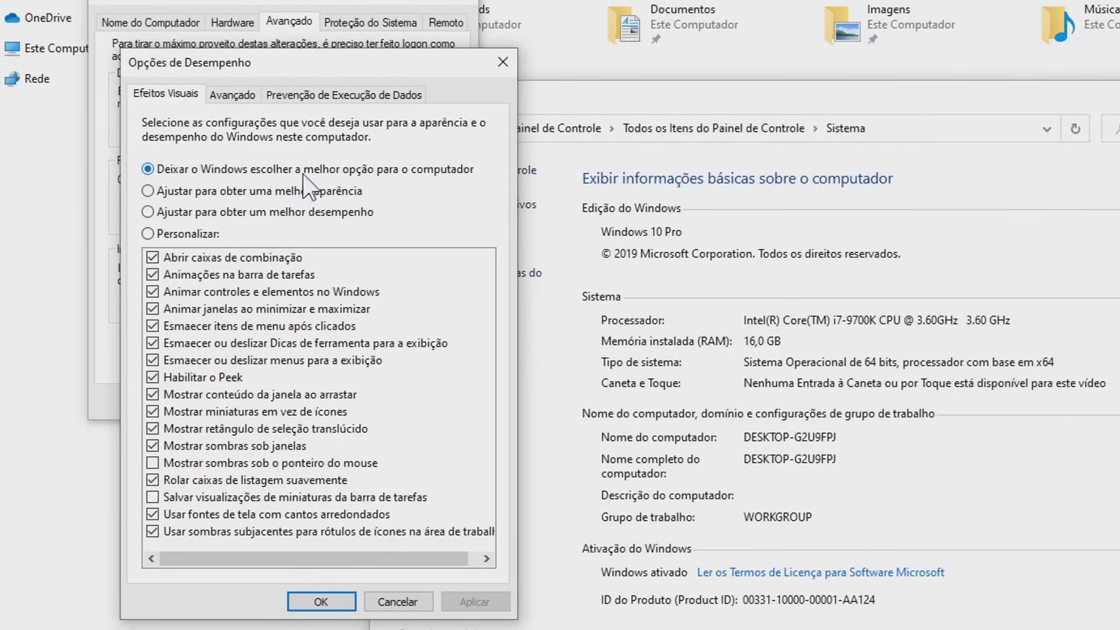
pyautogui.hscroll(1, 280, 365)
pyautogui.hscroll(-1, 274, 421)
pyautogui.click(148, 212)
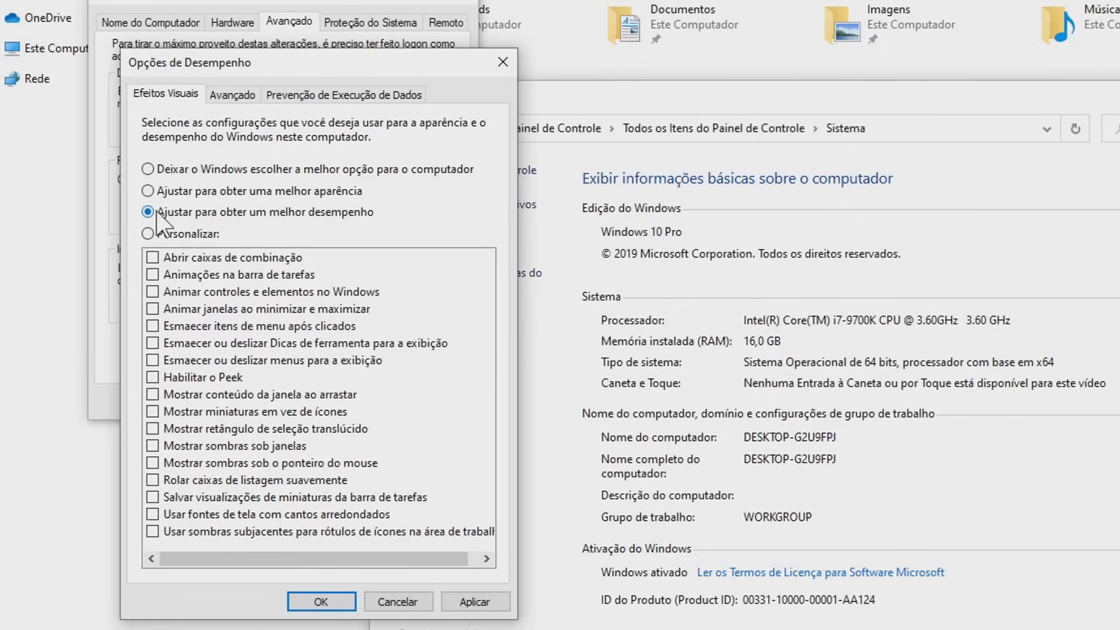
pyautogui.click(469, 601)
pyautogui.click(338, 600)
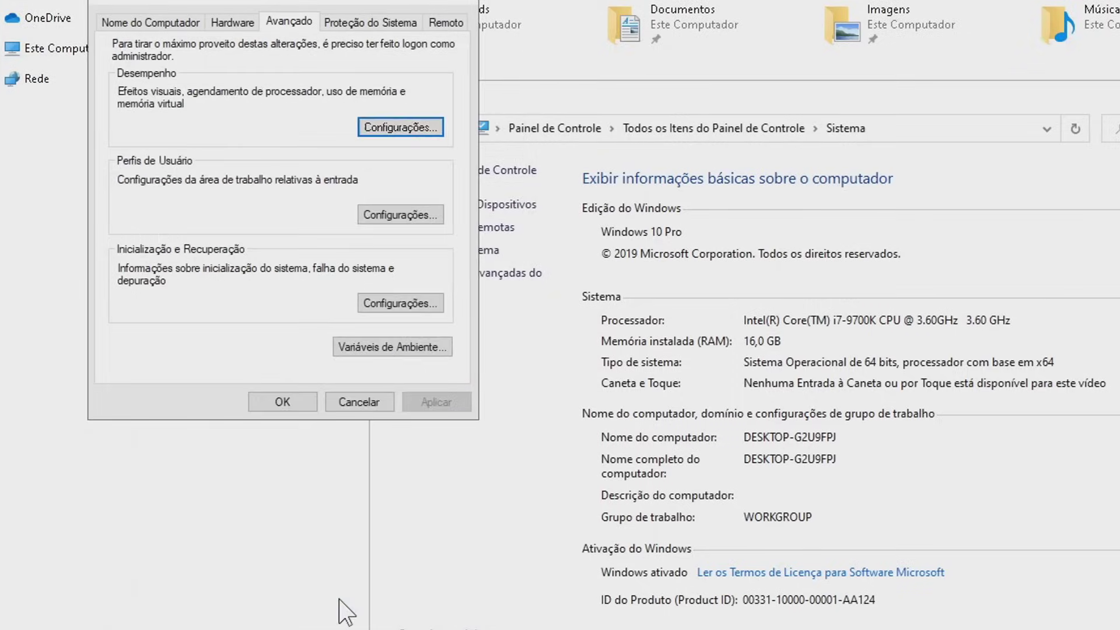
pyautogui.click(289, 403)
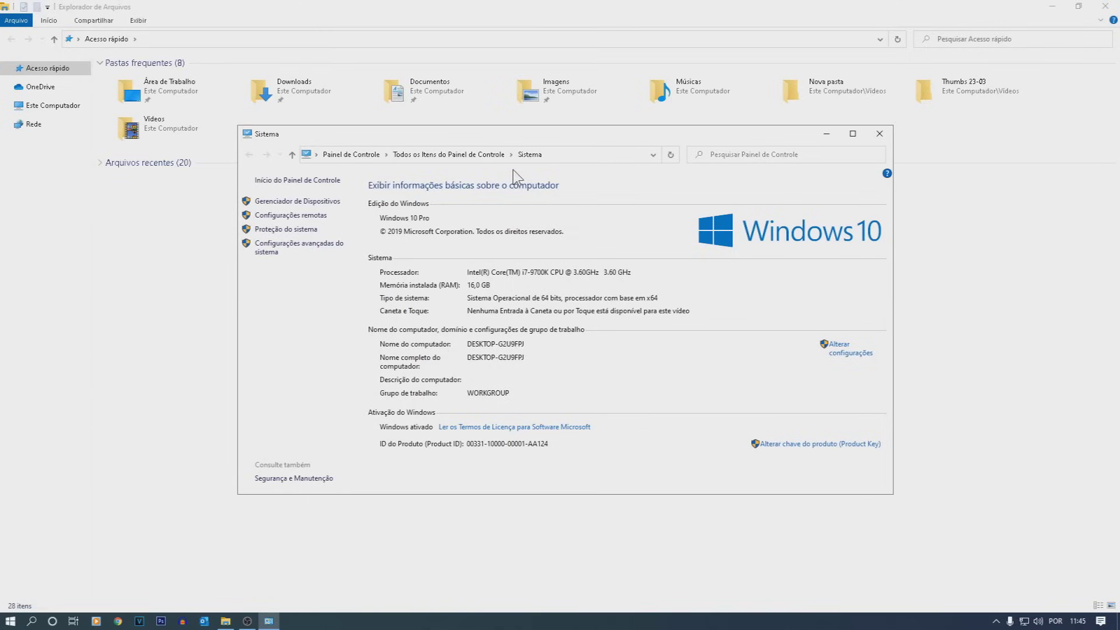
pyautogui.click(878, 133)
pyautogui.click(1100, 6)
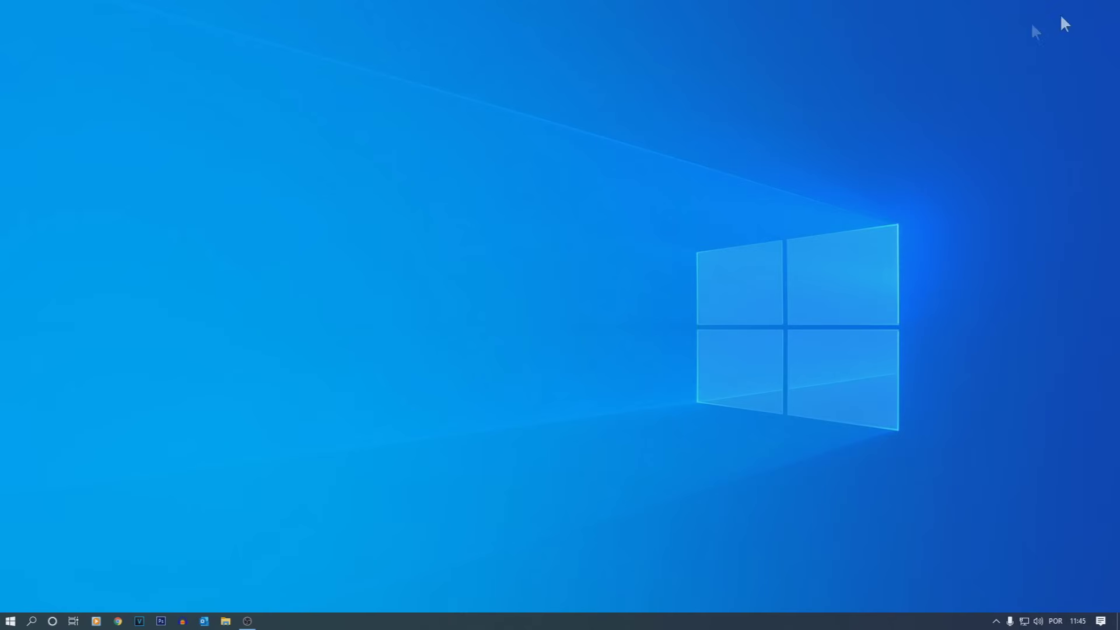
# - Check how the Start menu and the file icons in the Vídeos folder look with the visual effects disabled
pyautogui.click(10, 620)
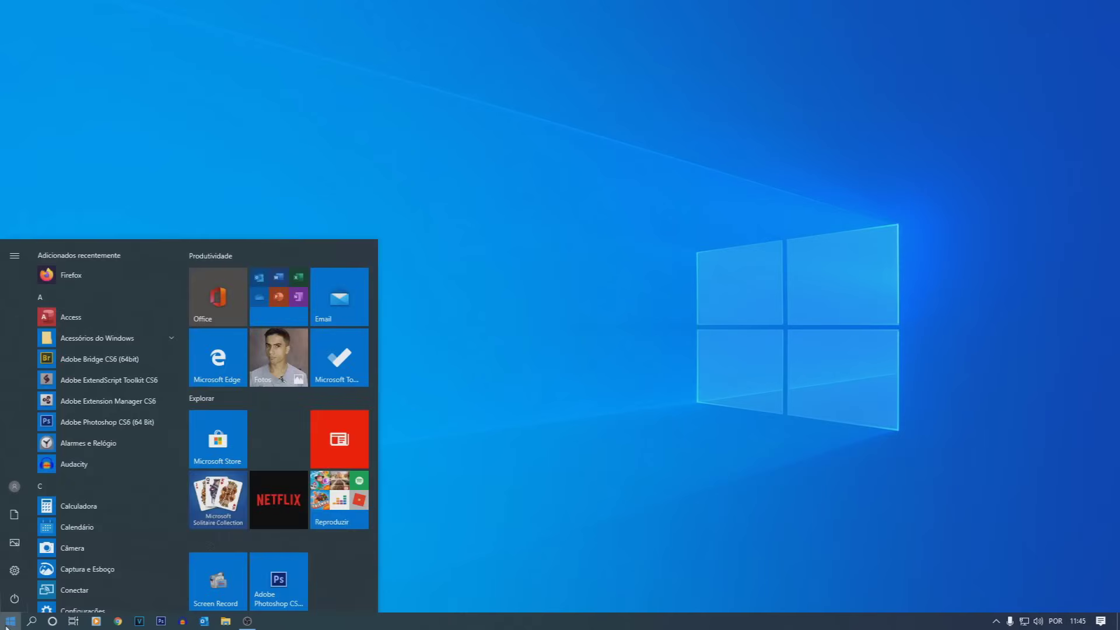
pyautogui.click(549, 287)
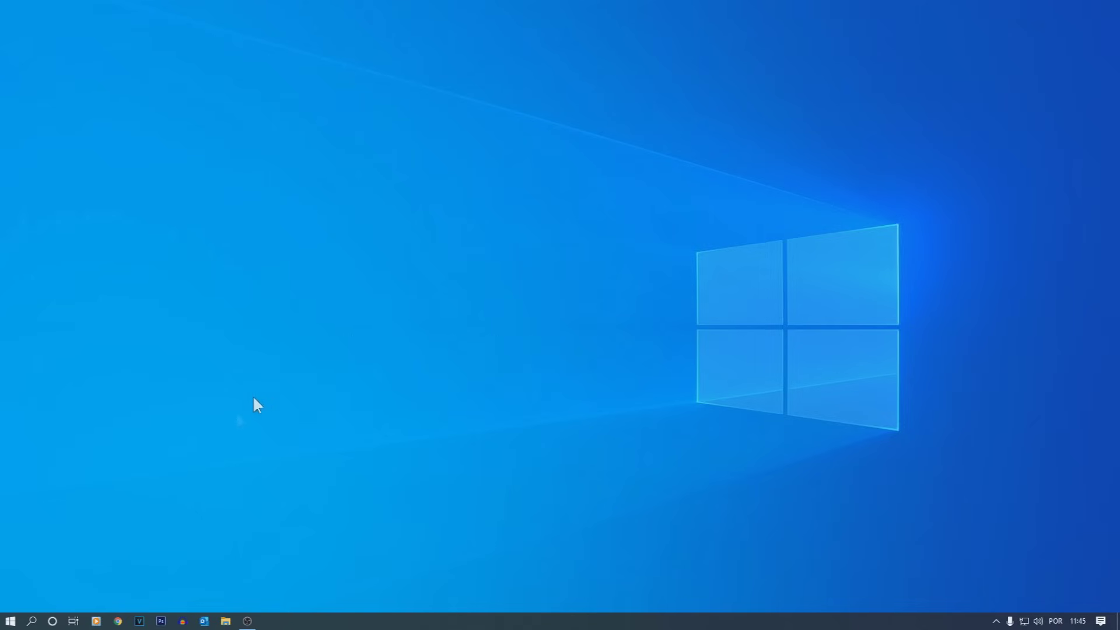
pyautogui.click(225, 620)
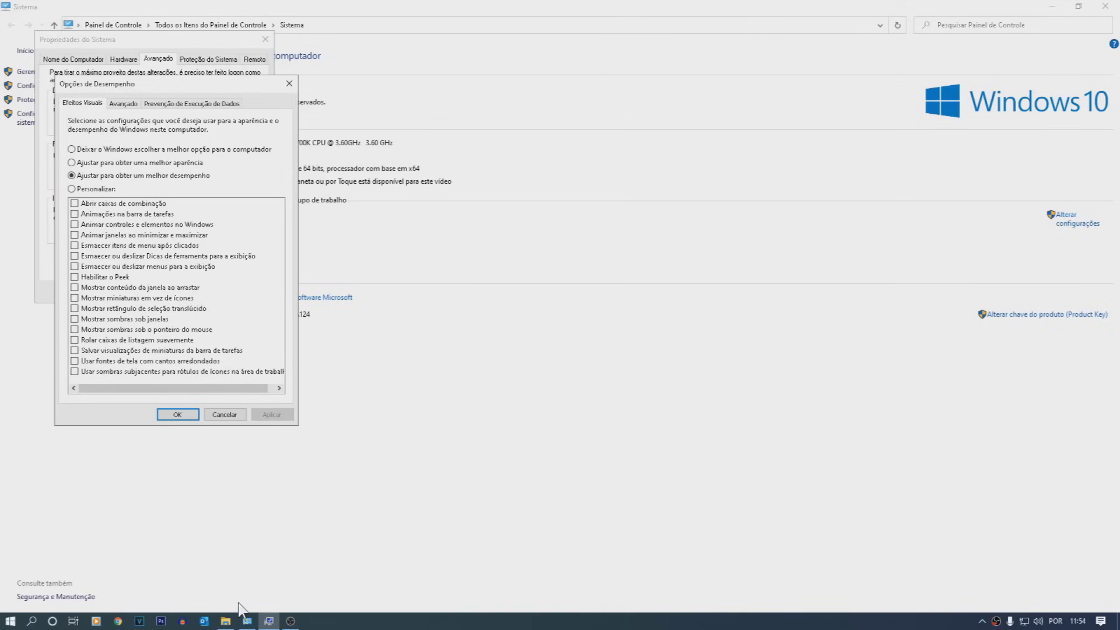
pyautogui.click(225, 622)
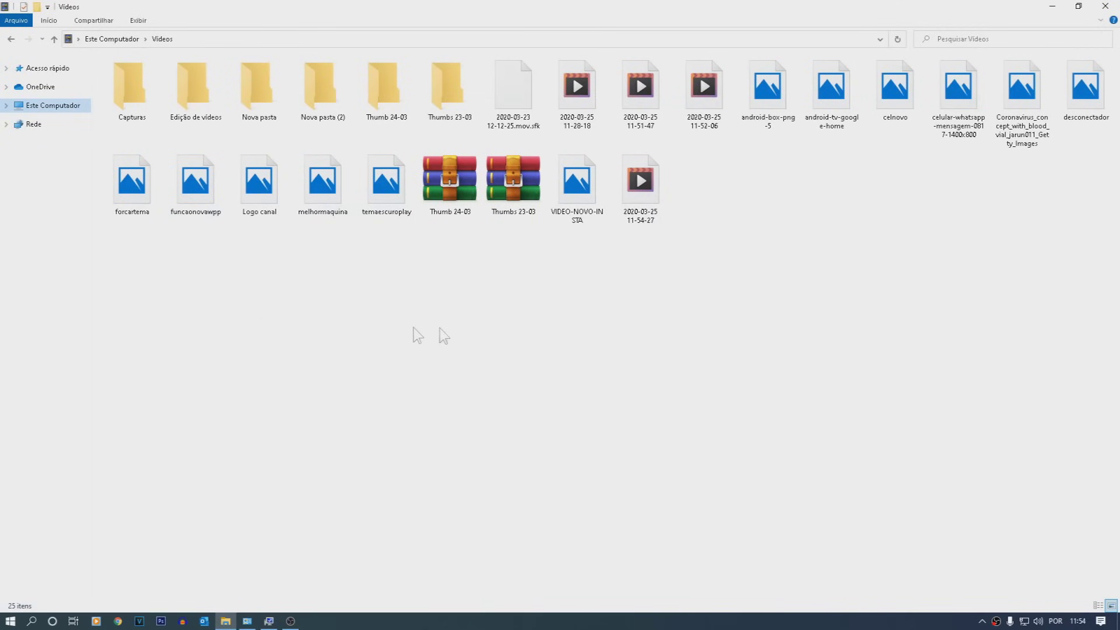
pyautogui.click(1053, 7)
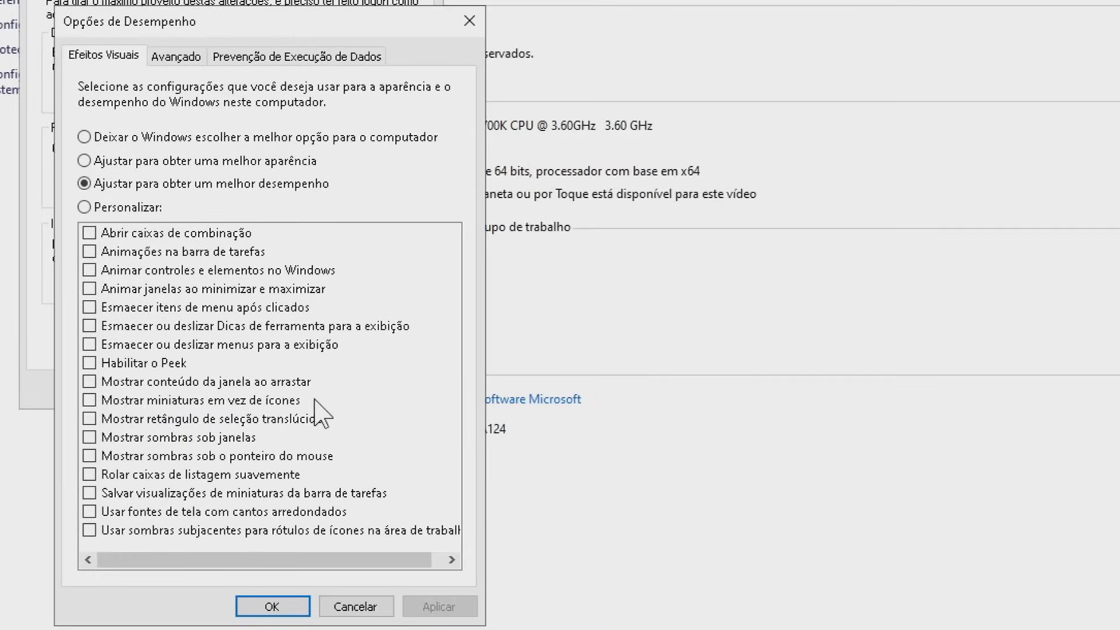
# - Enable Mostrar miniaturas em vez de ícones and Usar fontes de tela com cantos arredondados, apply them, and close the system properties
pyautogui.click(89, 401)
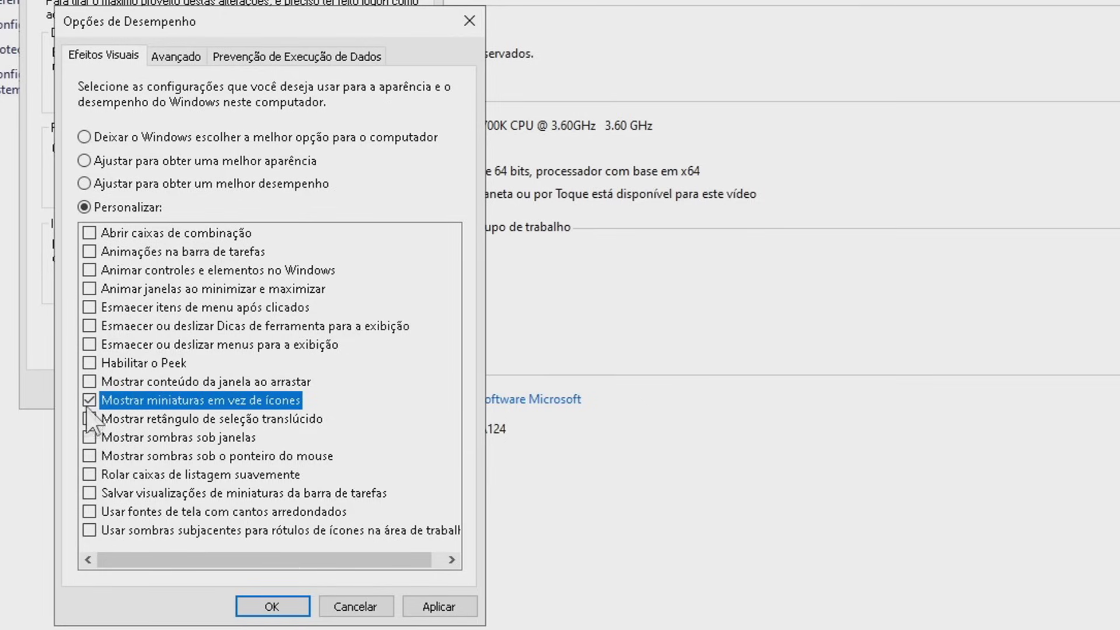
pyautogui.click(89, 512)
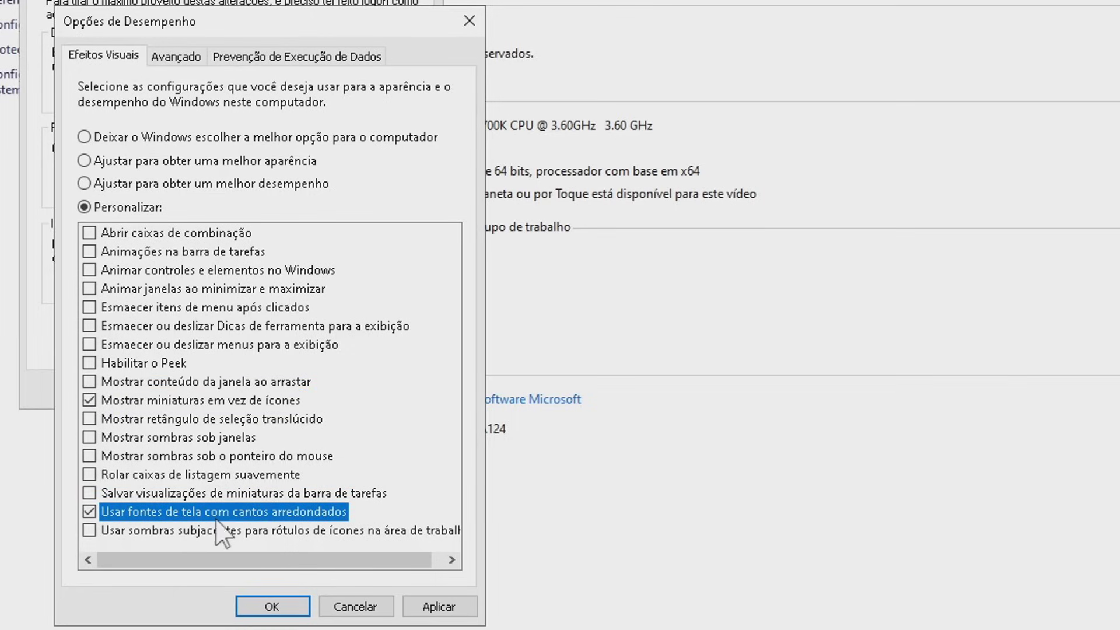
pyautogui.click(442, 606)
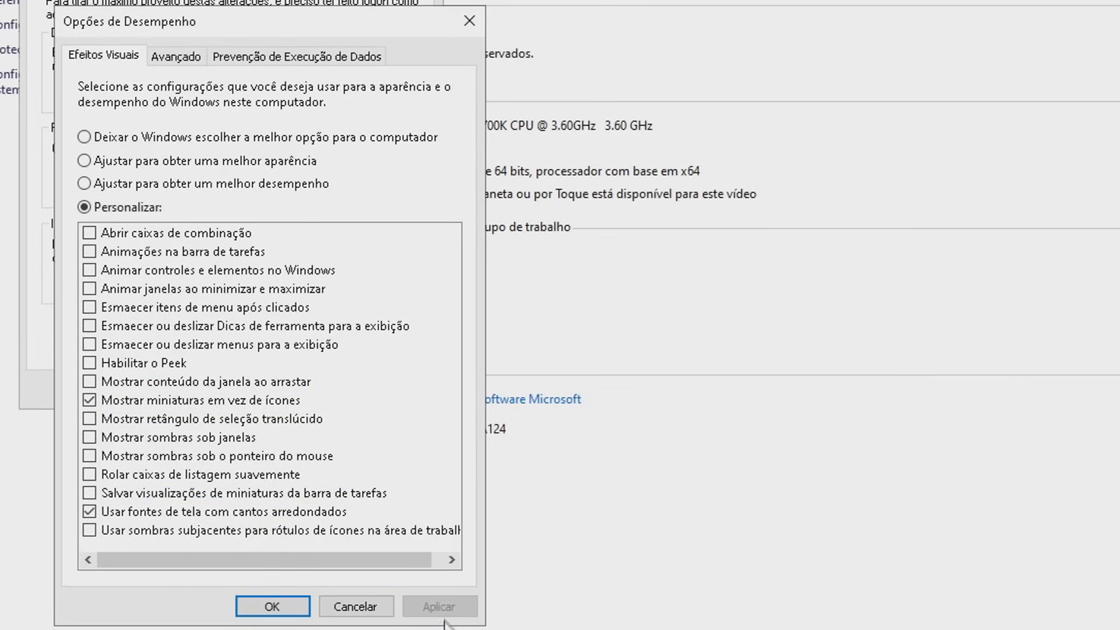
pyautogui.click(300, 607)
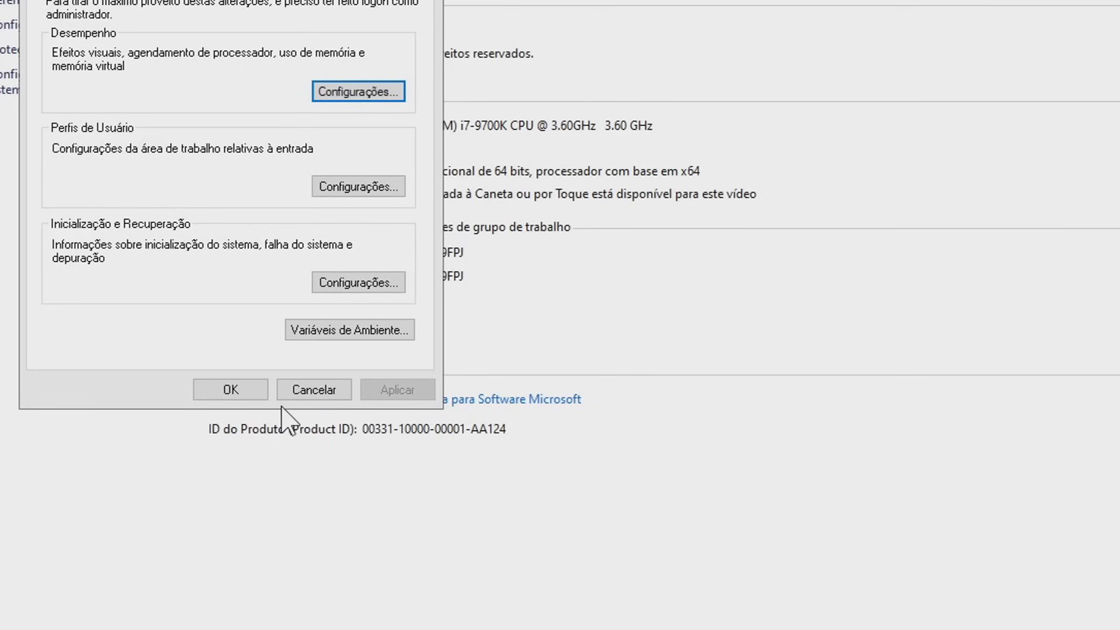
pyautogui.click(245, 396)
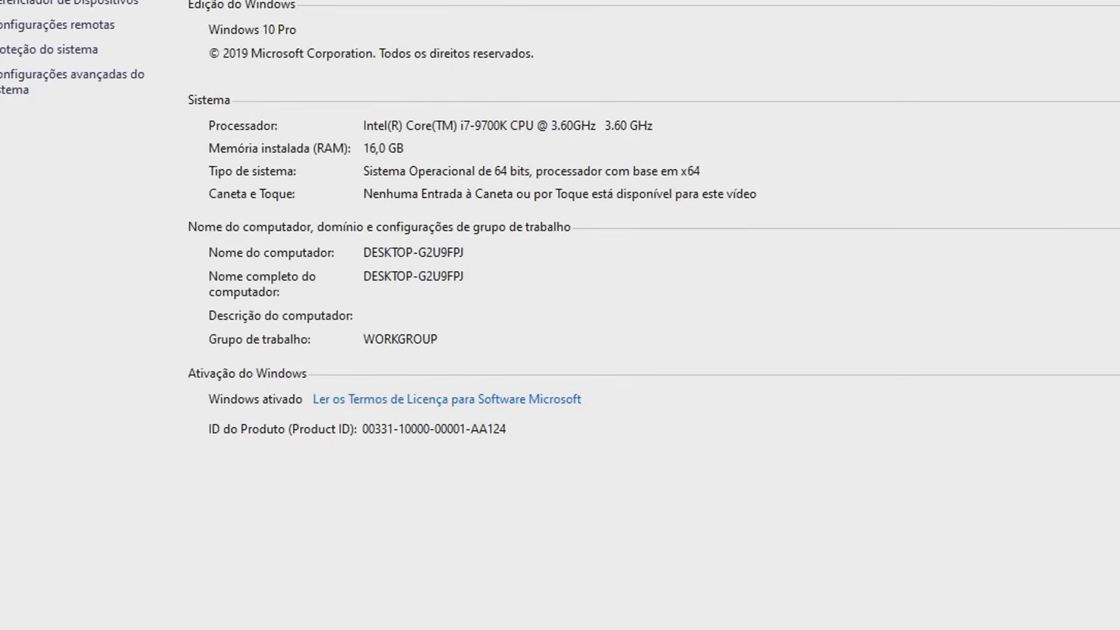
pyautogui.click(226, 621)
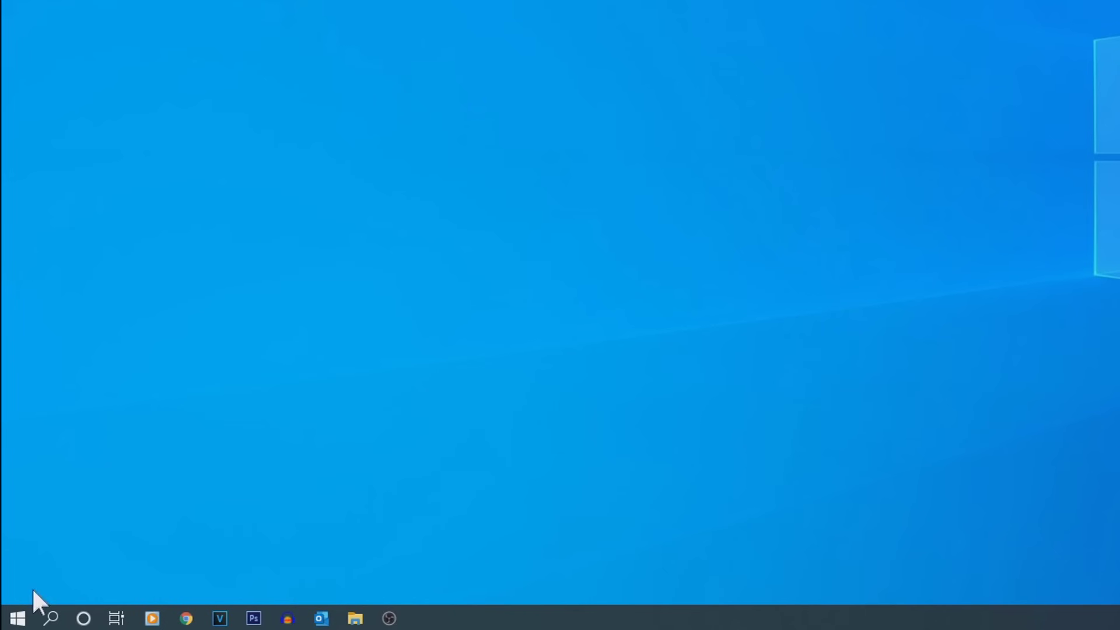
# - Open the Energia e suspensão page of the Windows system settings
pyautogui.click(17, 617)
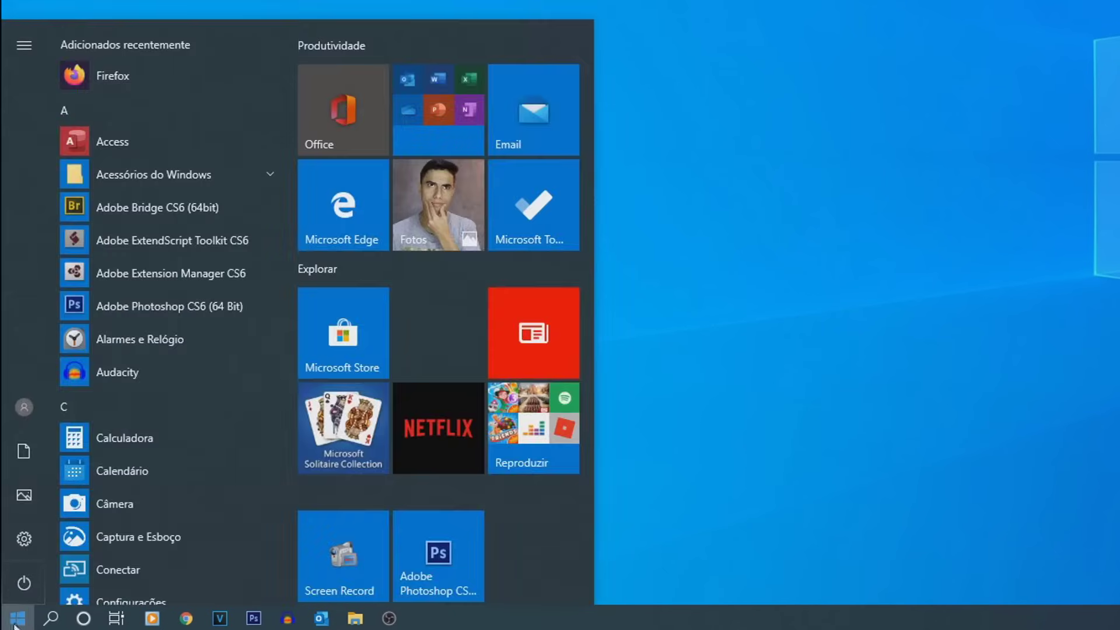
pyautogui.click(11, 542)
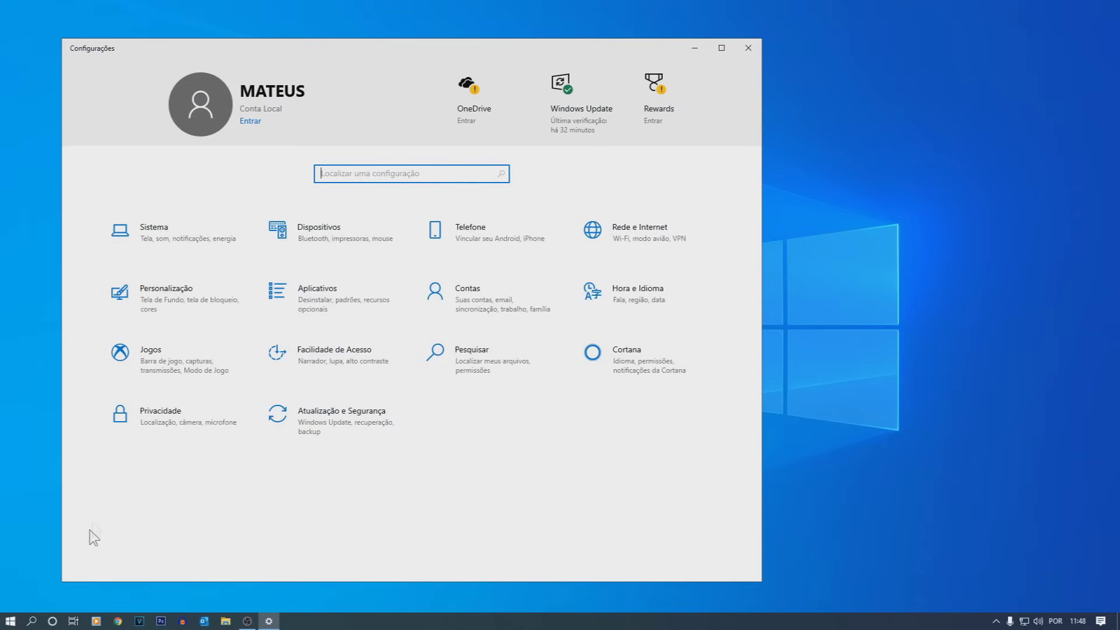
pyautogui.click(156, 236)
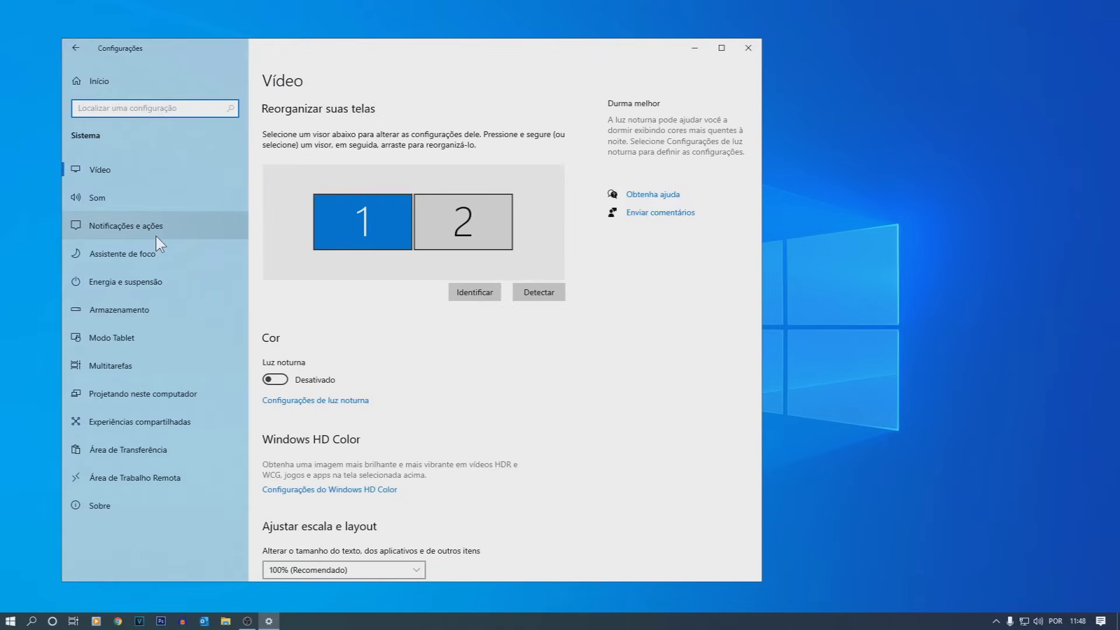
pyautogui.click(135, 283)
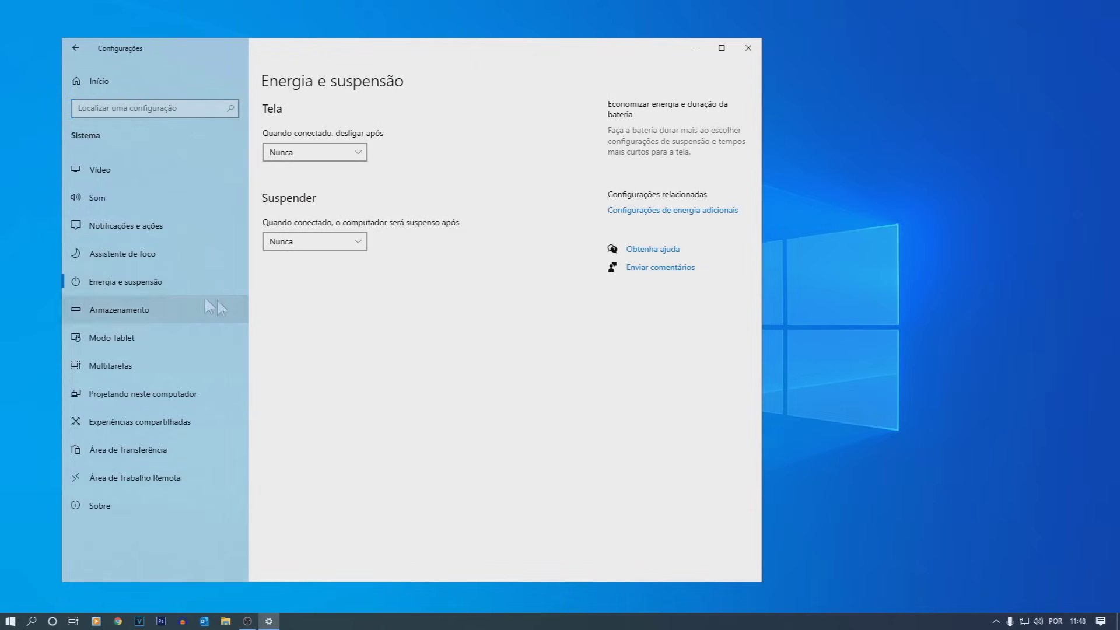
# - Open the additional power settings, select the Alto desempenho power plan, and maximize the power options window
pyautogui.click(673, 211)
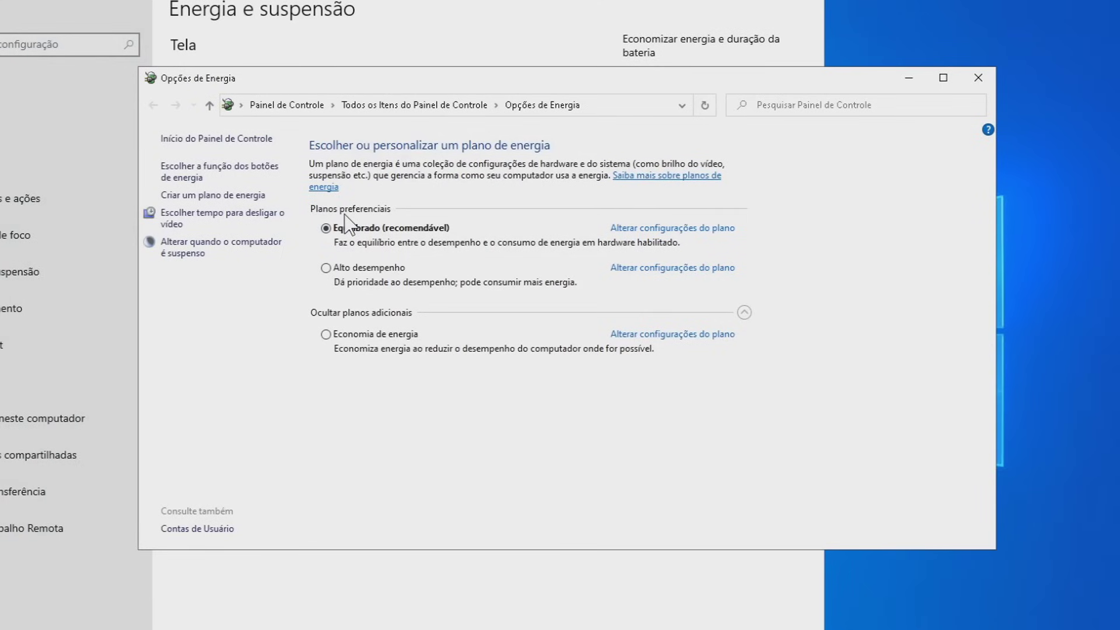
pyautogui.click(326, 269)
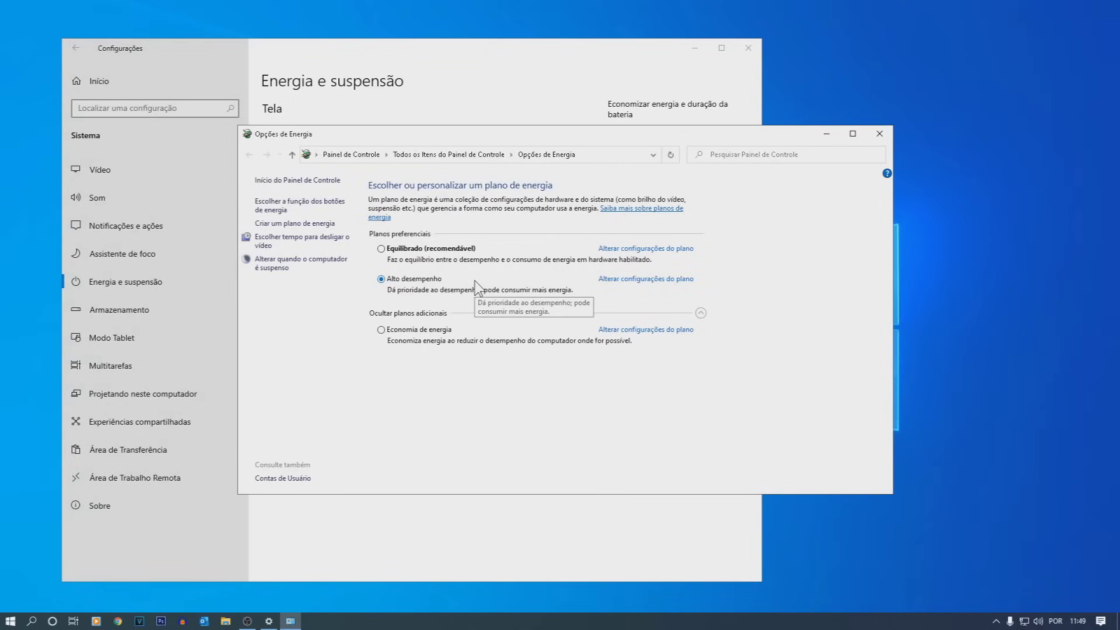
pyautogui.press('super+Up')
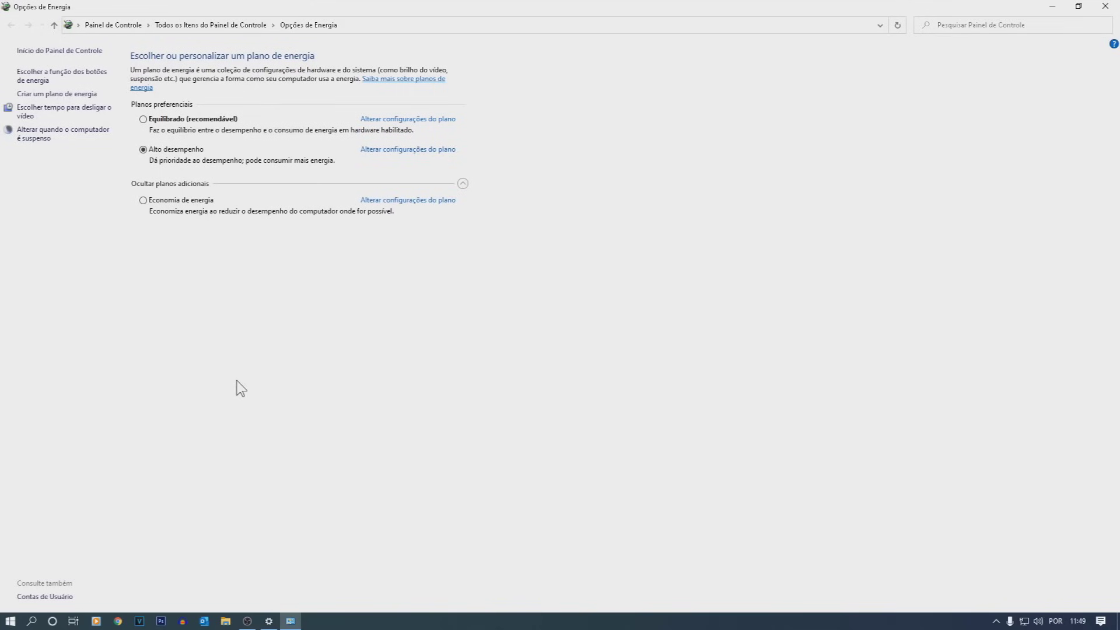